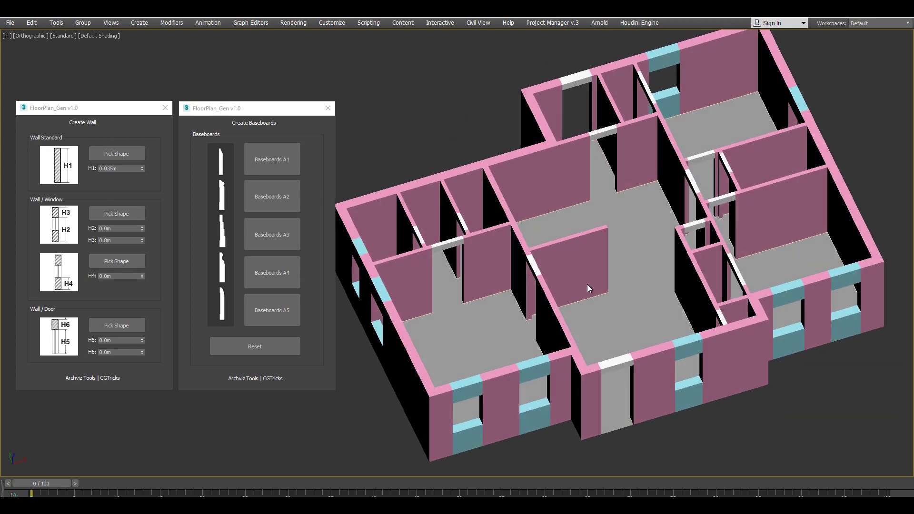
- Generate the Baseboards A1 profile along the interior walls by picking the floor-level wall outline
scroll(494, 293, up, 3)
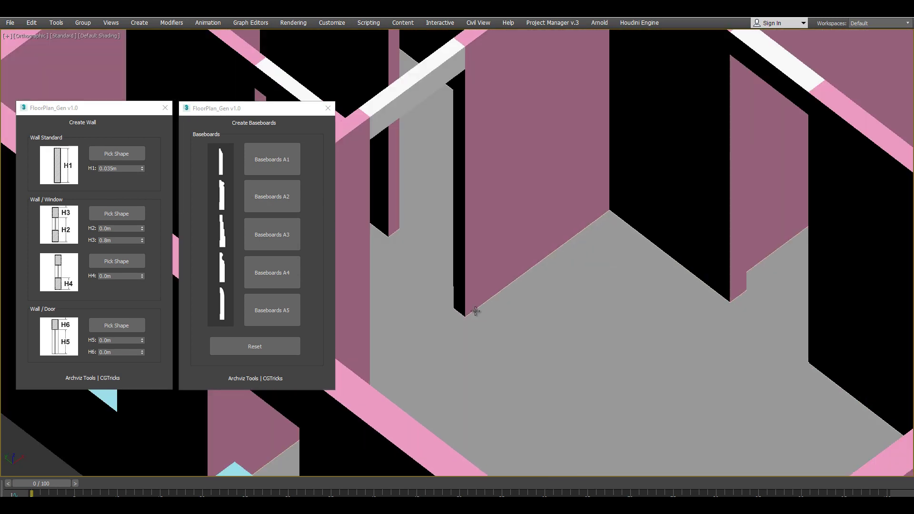
click(288, 166)
click(464, 316)
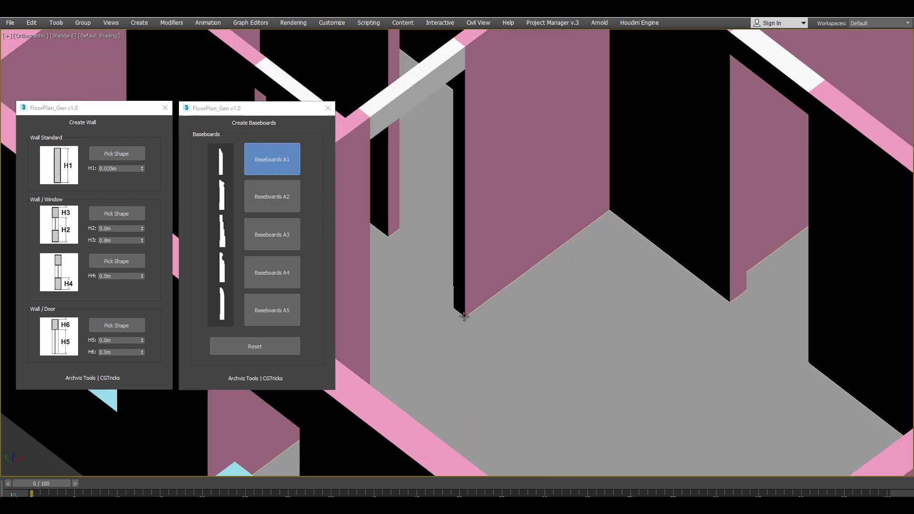
click(463, 317)
scroll(460, 319, up, 3)
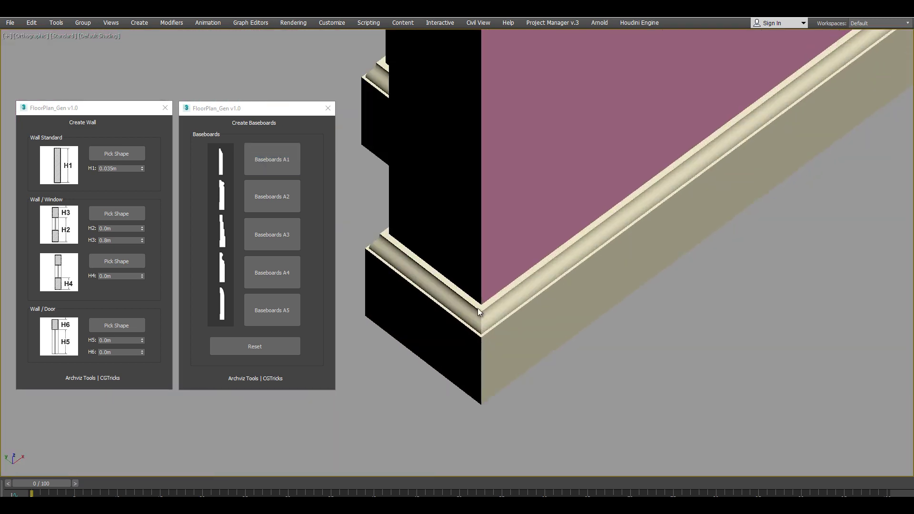
- Examine the A1 baseboard at wall corners, door openings and under the windows across the rooms
scroll(598, 266, down, 10)
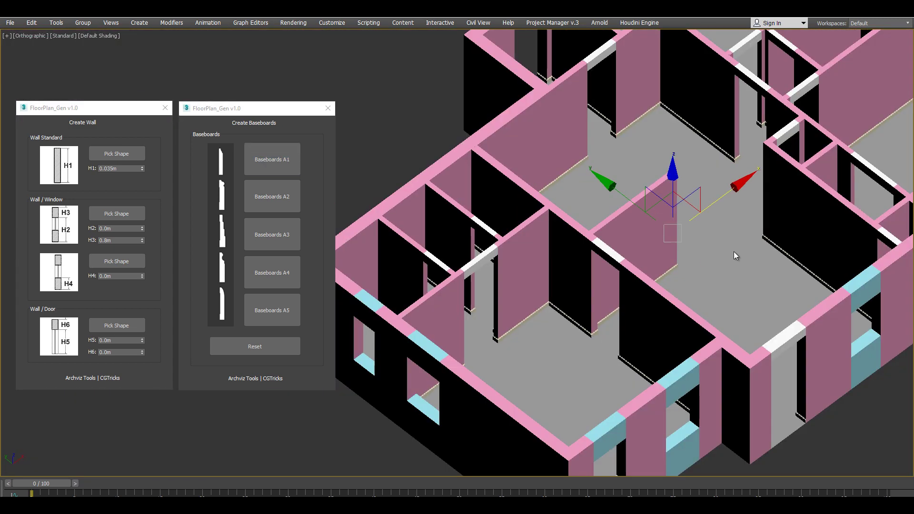
alt+middle_drag(735, 256, 510, 267)
middle_drag(510, 266, 547, 353)
scroll(720, 237, up, 5)
scroll(737, 243, up, 3)
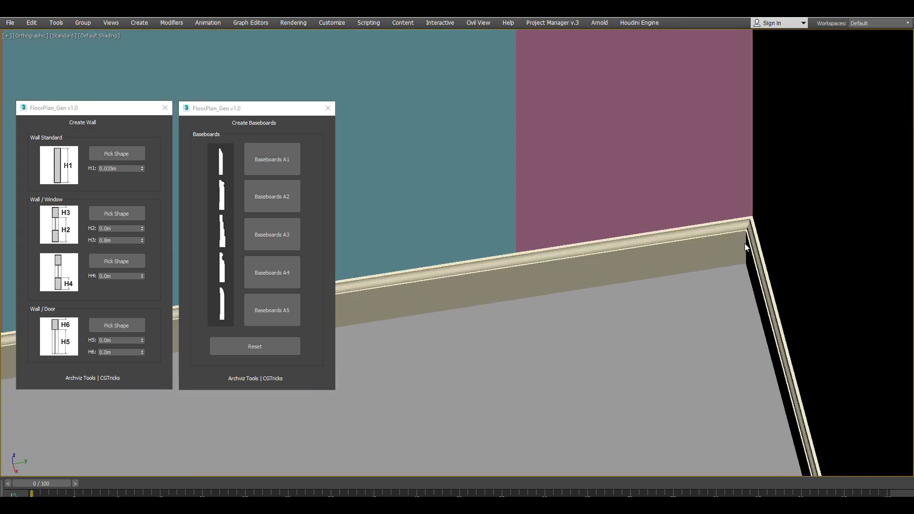
scroll(745, 244, down, 10)
alt+middle_drag(716, 289, 607, 324)
scroll(607, 324, up, 12)
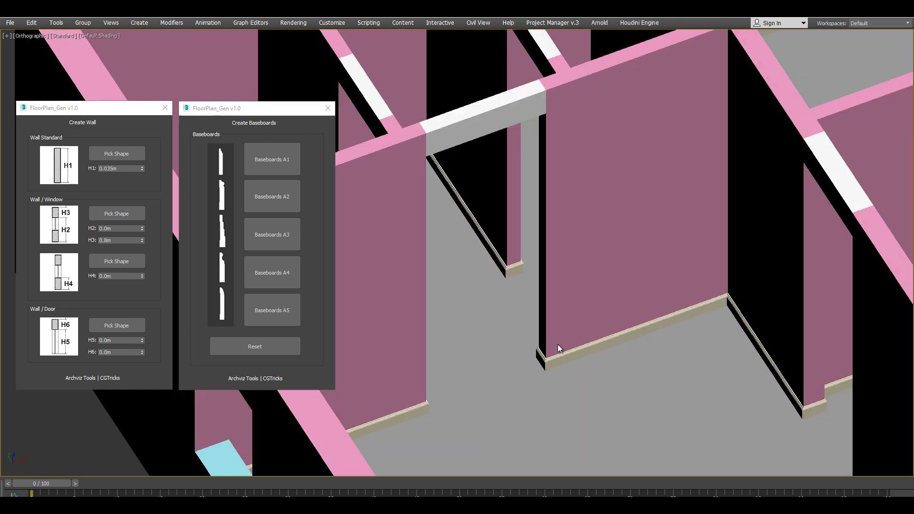
- Reset the baseboards and generate the Baseboards A2 profile along the floor-level wall outline
click(266, 344)
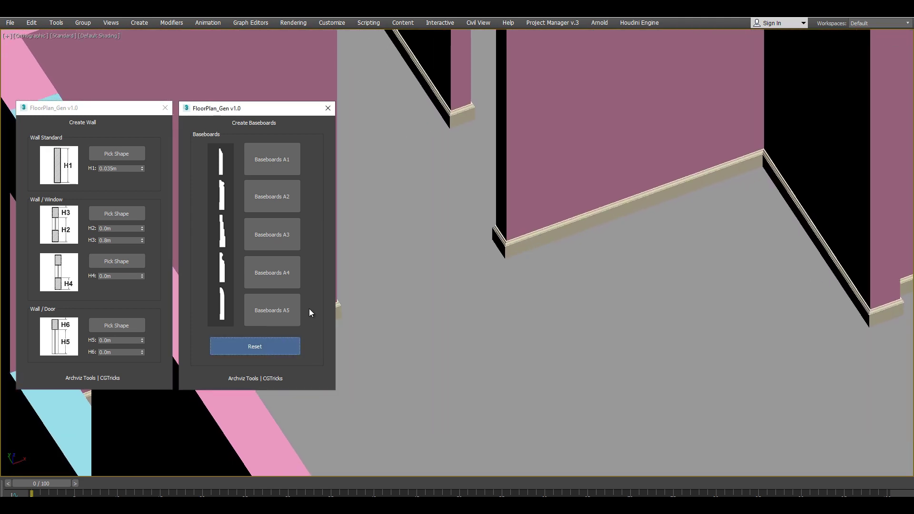
click(296, 197)
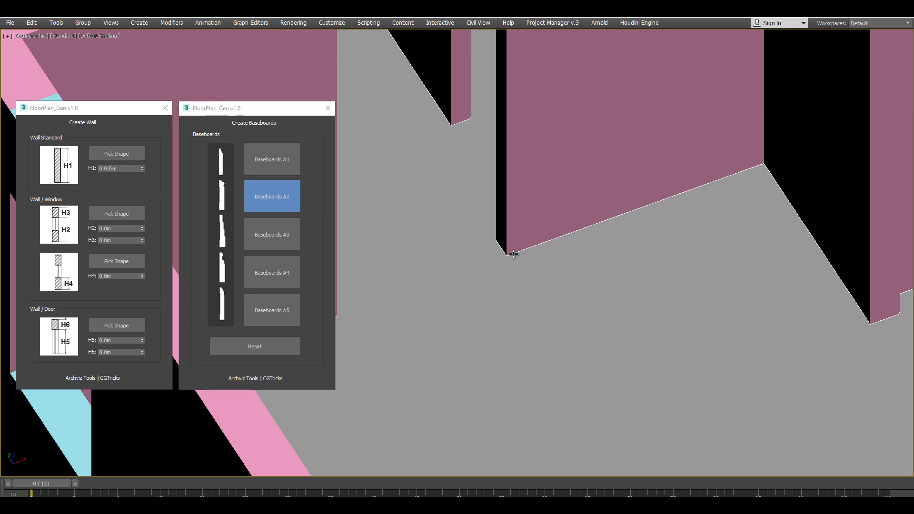
click(513, 254)
scroll(507, 250, up, 3)
scroll(505, 249, down, 4)
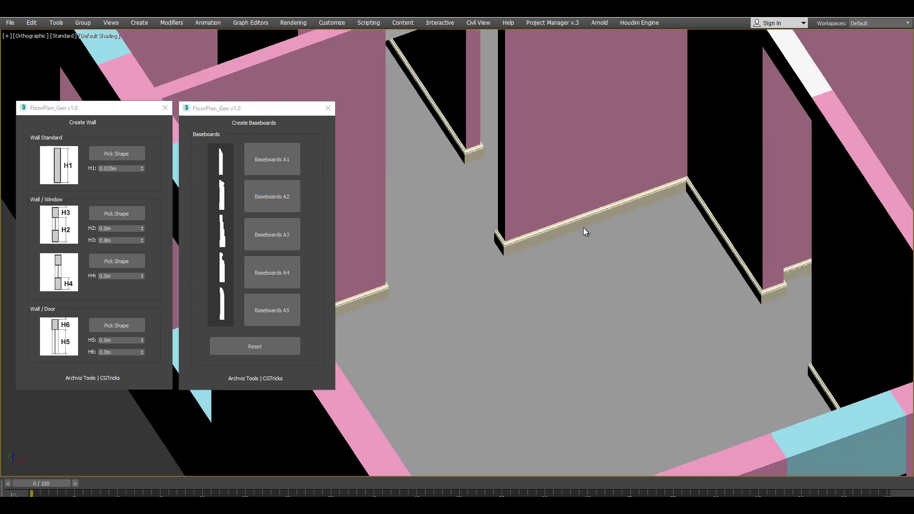
scroll(586, 231, up, 4)
scroll(655, 299, down, 3)
scroll(622, 265, up, 3)
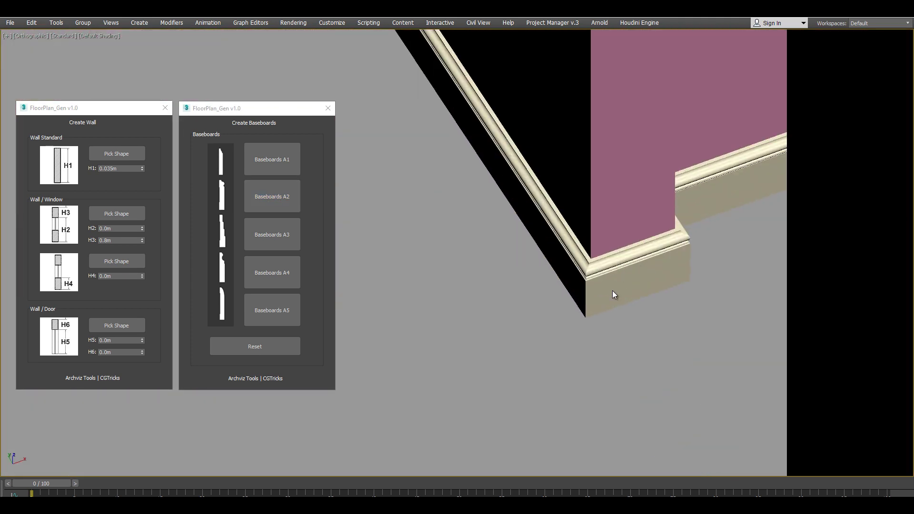
- Reset the A2 baseboards and generate the Baseboards A3 profile along the same wall outline
click(255, 346)
click(280, 242)
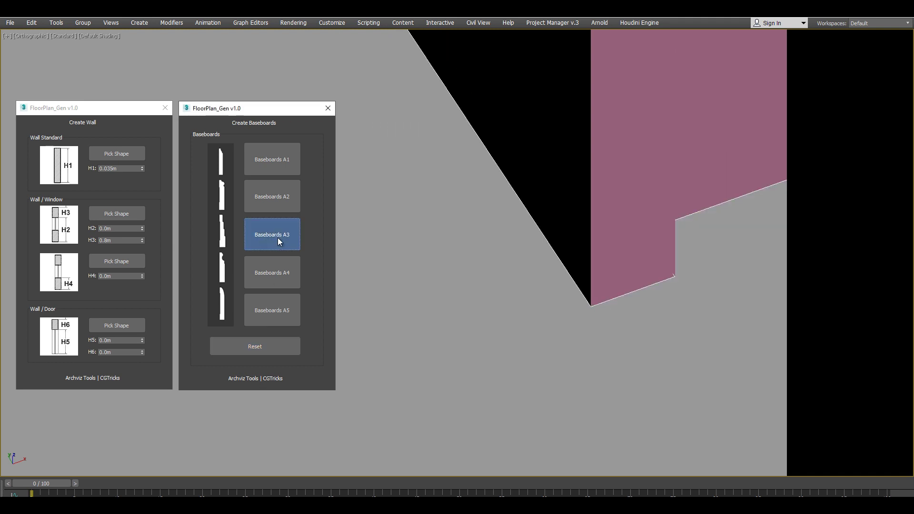
click(583, 297)
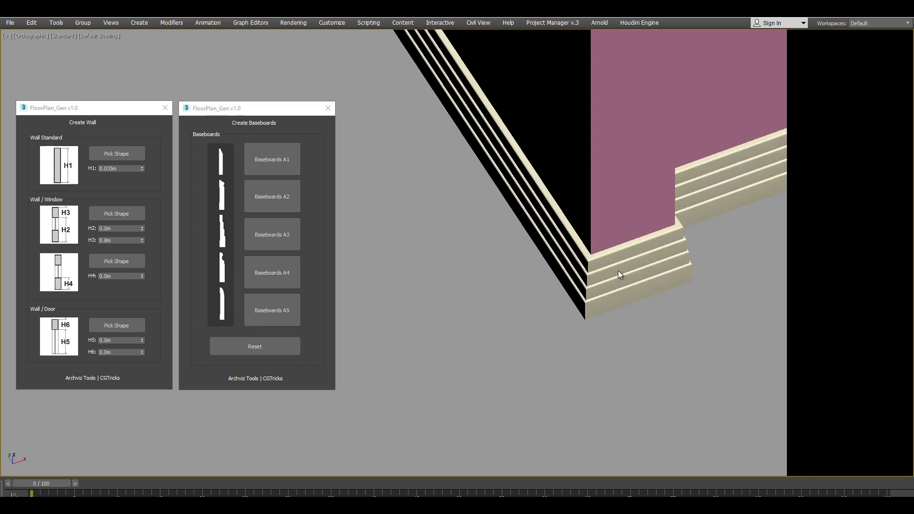
scroll(621, 275, down, 4)
middle_drag(622, 275, 659, 240)
scroll(498, 247, up, 2)
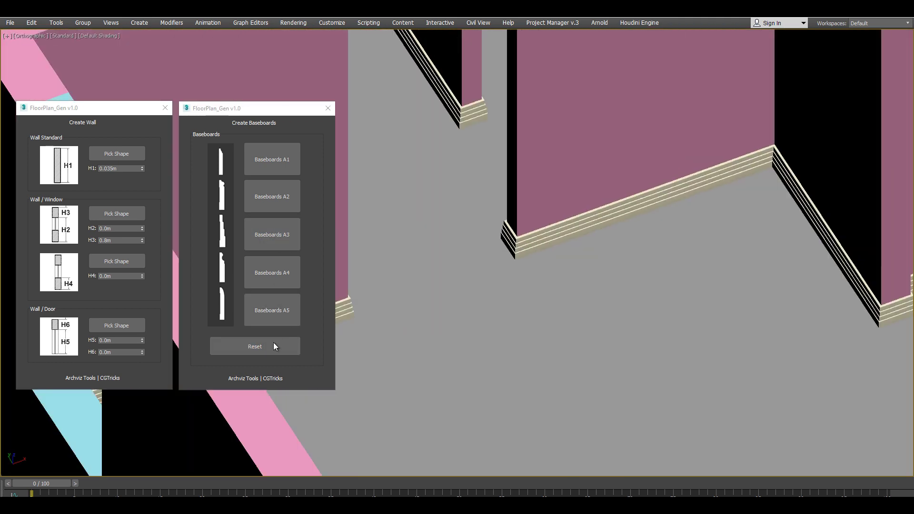
- Replace the A3 baseboards with the Baseboards A5 profile and inspect it around the rooms
click(273, 350)
click(278, 309)
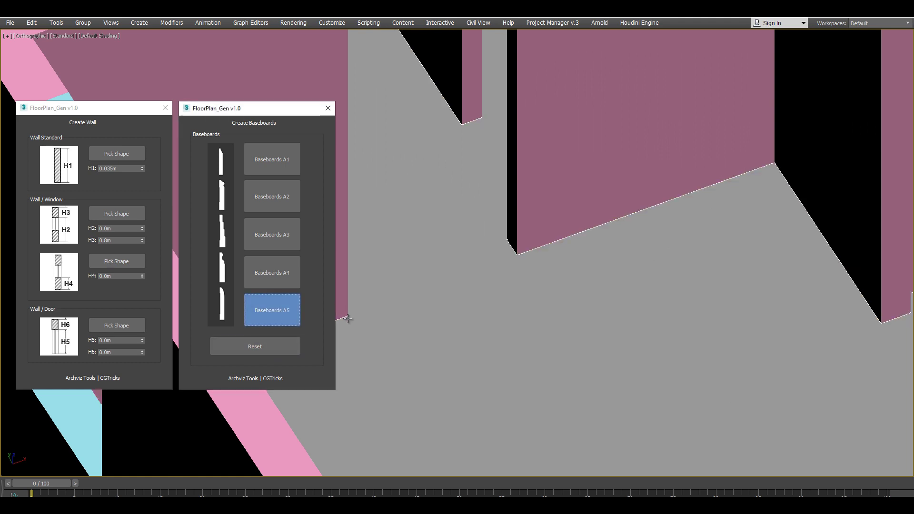
click(403, 299)
scroll(527, 241, up, 4)
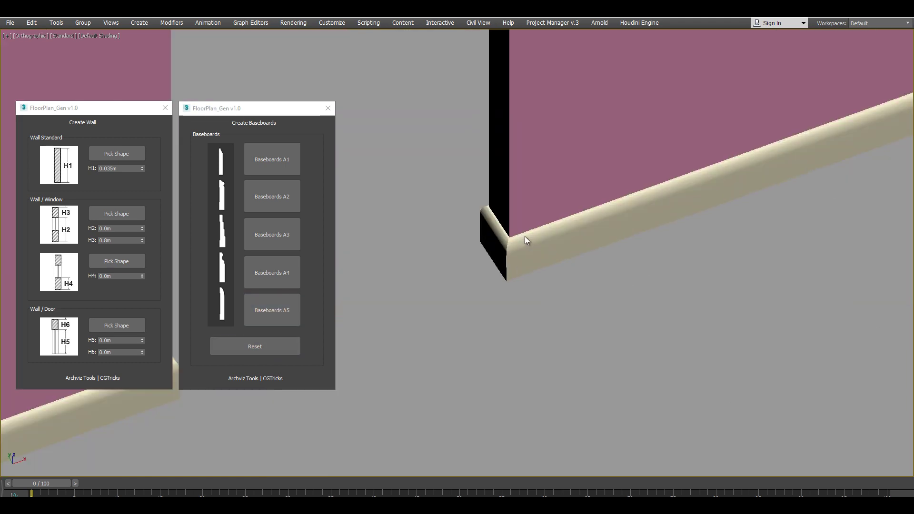
scroll(526, 241, down, 6)
alt+middle_drag(614, 252, 667, 259)
middle_drag(667, 260, 683, 268)
scroll(683, 268, up, 10)
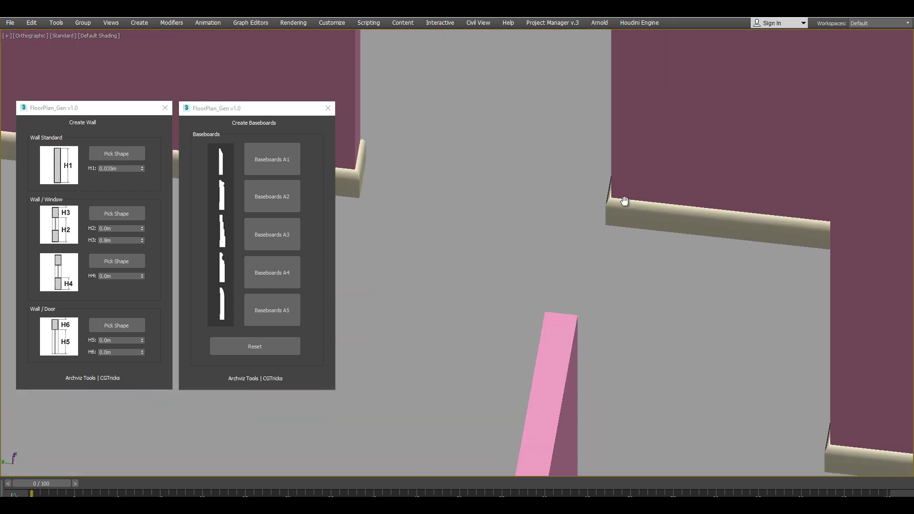
scroll(600, 219, down, 3)
middle_drag(624, 201, 573, 309)
scroll(544, 305, up, 3)
- Reset the A5 baseboards, generate the Baseboards A4 profile along the wall outline and check its corner detail
click(286, 345)
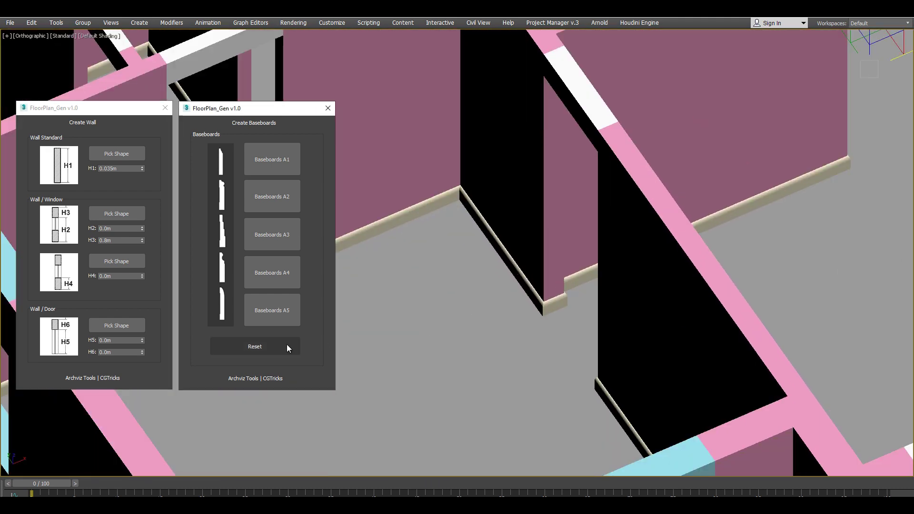
click(274, 273)
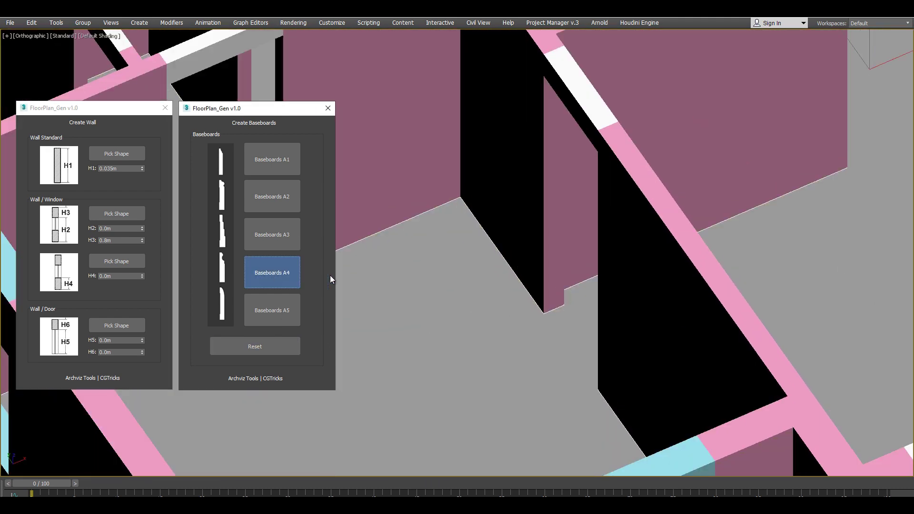
click(519, 280)
middle_drag(474, 245, 499, 278)
scroll(490, 237, down, 2)
scroll(490, 238, up, 5)
scroll(492, 249, down, 3)
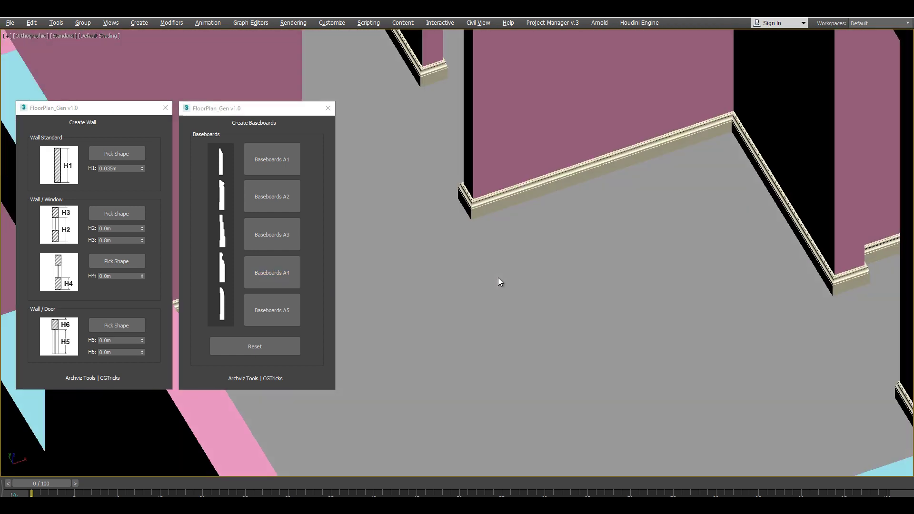
scroll(499, 282, up, 10)
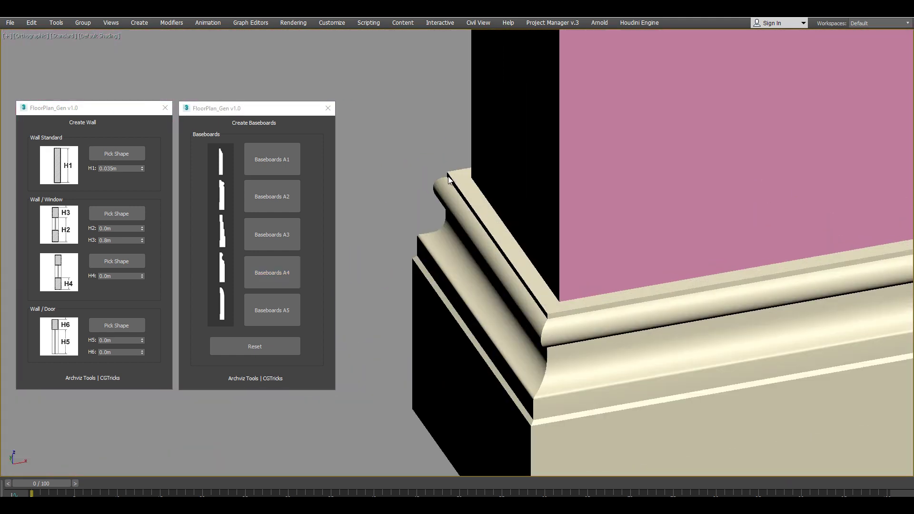
scroll(447, 179, down, 4)
middle_drag(515, 224, 518, 234)
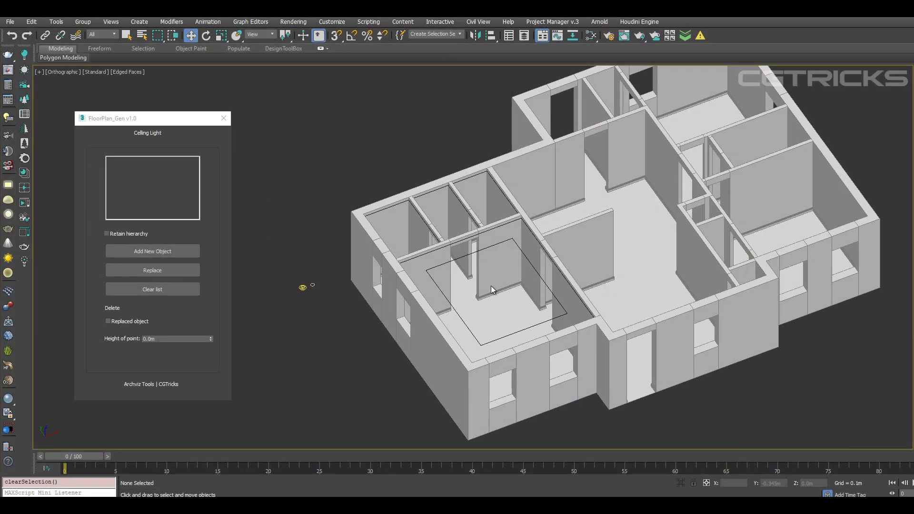
- Isolate the ceiling outline of the large room beside the three small rooms and show it in Top view
click(462, 248)
click(410, 211)
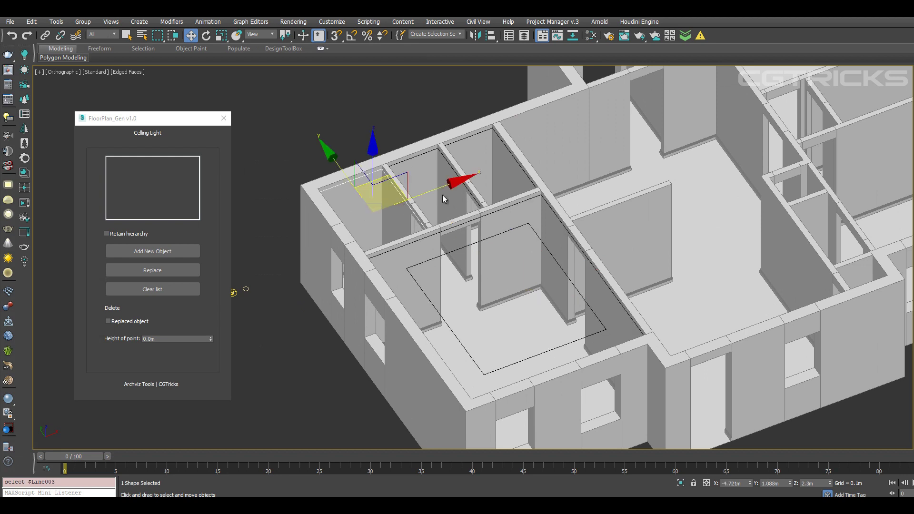
click(466, 189)
click(519, 164)
click(529, 226)
alt+middle_drag(529, 233, 545, 283)
key(alt+q)
key(t)
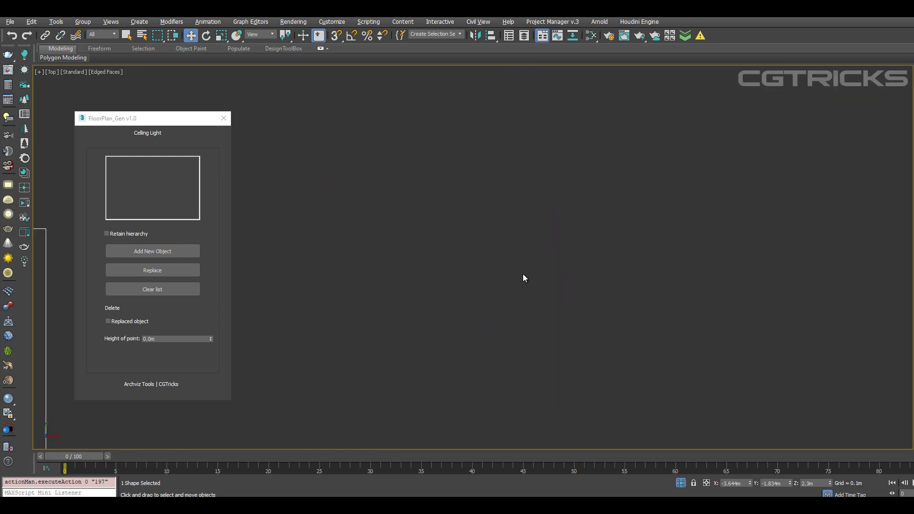
key(z)
scroll(523, 270, down, 4)
- Place ten point helpers around the border strip between the ceiling's outer and inner rectangles
click(637, 249)
scroll(543, 252, up, 2)
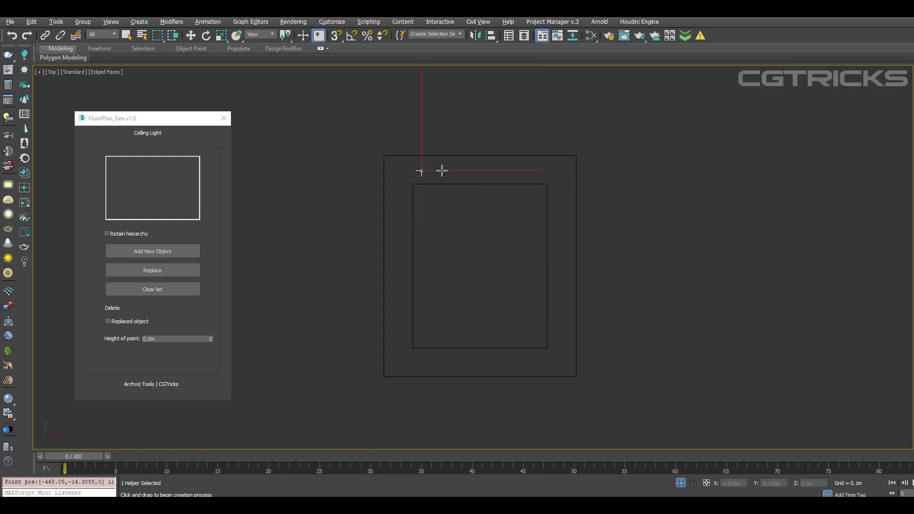
click(400, 211)
right_click(400, 212)
middle_drag(494, 243, 510, 228)
click(466, 252)
- Select all the point helpers under the ceiling outline and set their Height of point to 2.3 m
scroll(469, 255, down, 2)
drag(555, 239, 360, 316)
click(525, 198)
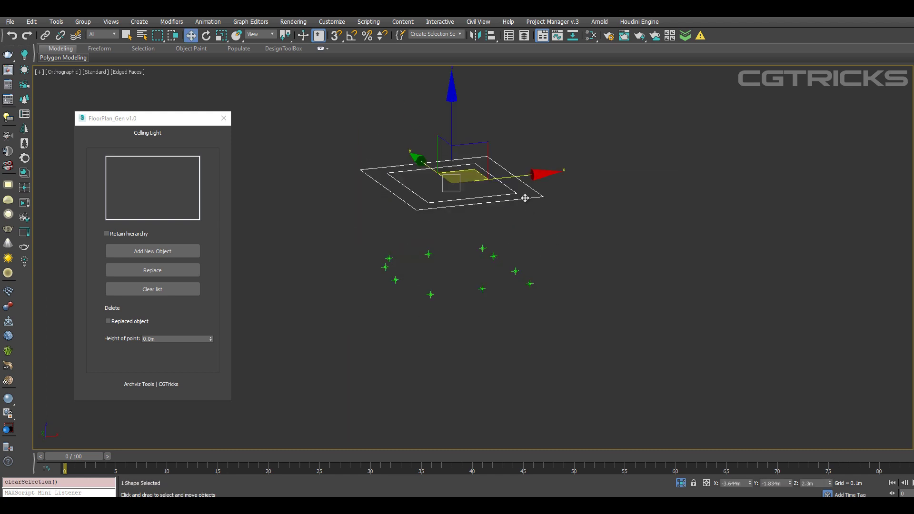
drag(579, 241, 372, 301)
click(149, 339)
text(2.)
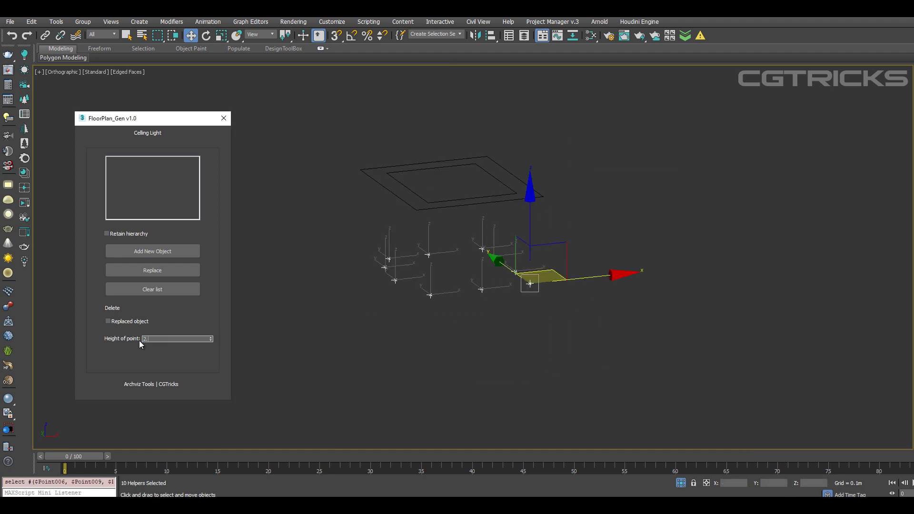
text(3)
key(Return)
- Check a raised point helper's position against the ceiling outline and end the isolation to show the whole floor plan
alt+middle_drag(504, 236, 522, 251)
click(522, 251)
scroll(495, 223, up, 3)
middle_drag(469, 157, 511, 223)
click(566, 240)
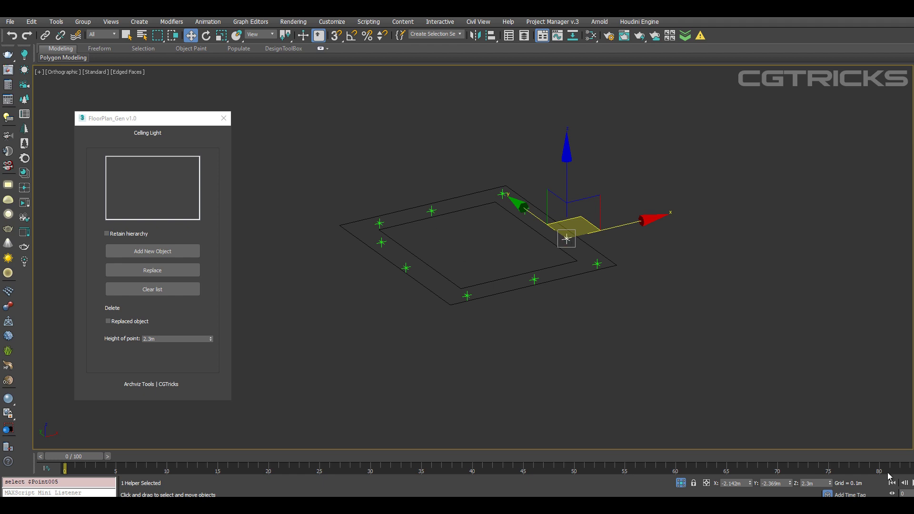
click(682, 484)
middle_drag(382, 249, 445, 244)
alt+middle_drag(390, 265, 377, 270)
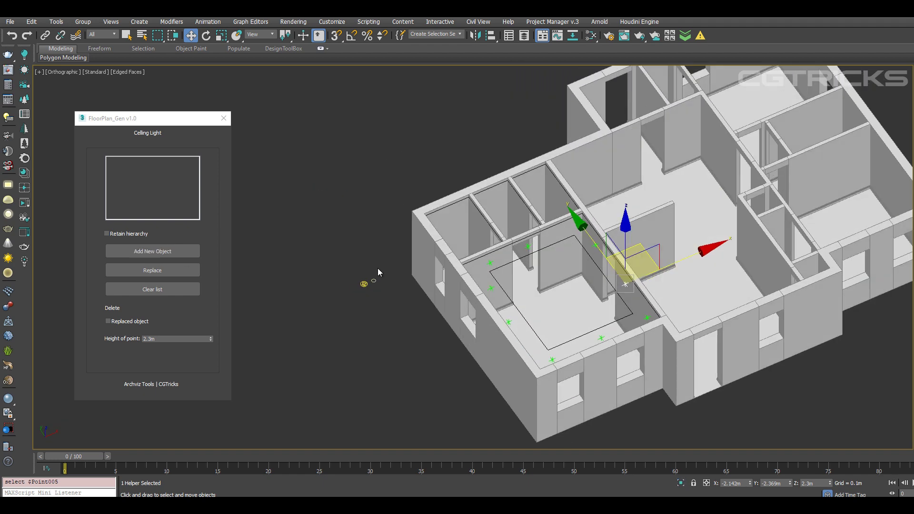
- Add the small circle shape outside the building to the Ceiling Light object list
scroll(377, 268, up, 2)
click(372, 285)
click(152, 251)
middle_drag(553, 243, 441, 210)
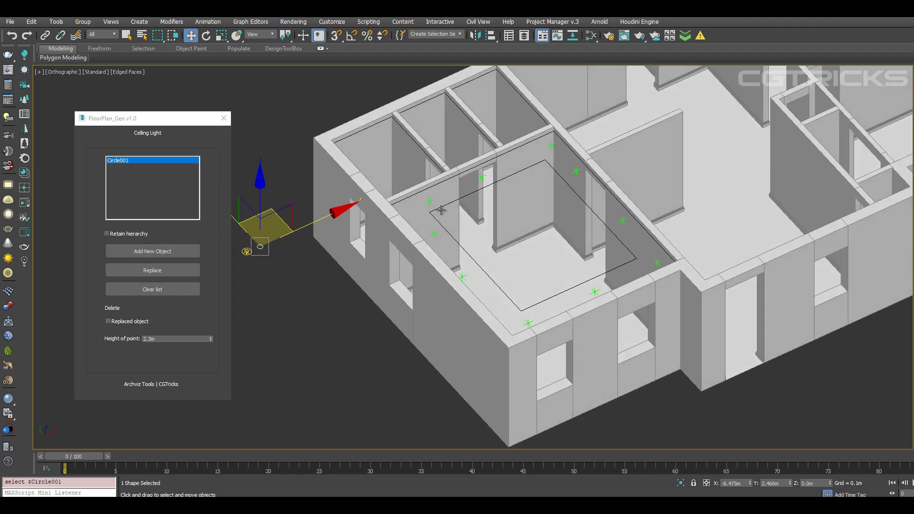
- Select all the ceiling point helpers and replace them with copies of Circle001
click(430, 202)
key(ctrl+q)
mouse_move(547, 232)
alt+middle_down()
mouse_move(530, 235)
mouse_move(551, 231)
alt+middle_up()
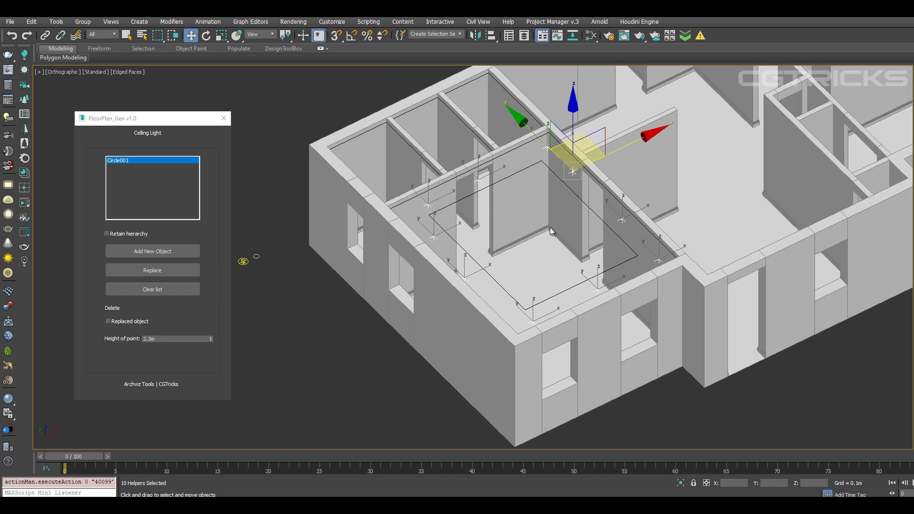
click(152, 270)
scroll(402, 206, up, 5)
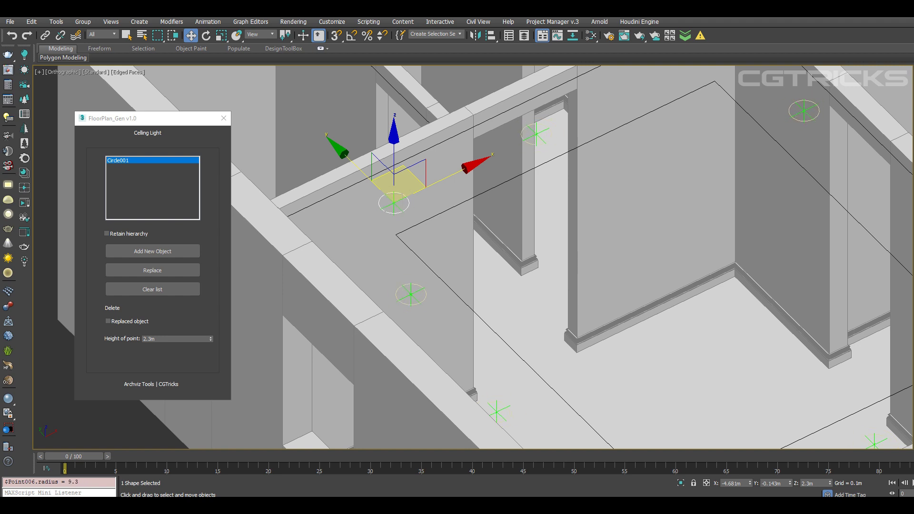
- Isolate the circle copies with the ceiling outline, attach them into one shape and leave isolation
key(ctrl+q)
ctrl+click(473, 198)
key(alt+q)
click(616, 257)
middle_drag(616, 257, 566, 257)
click(681, 483)
click(499, 185)
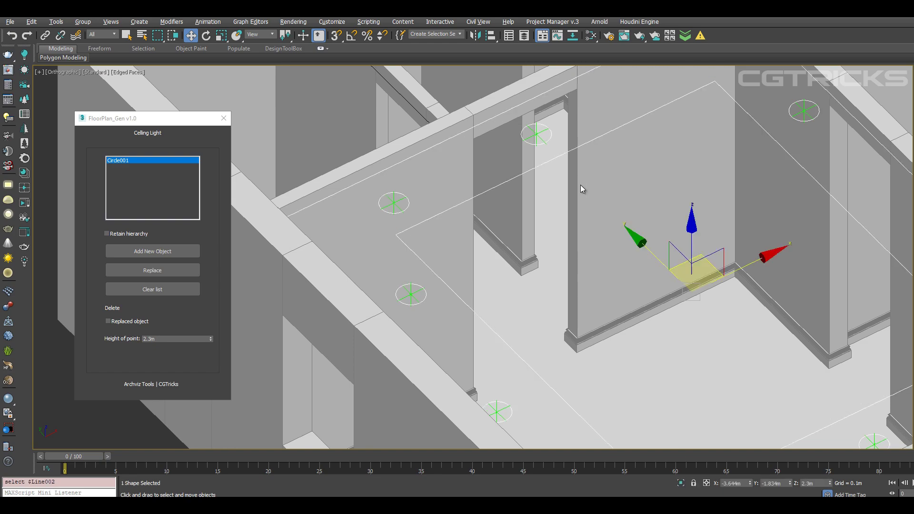
- Extrude the combined ceiling shape into a solid border with round openings for the lights
key(shift+e)
scroll(581, 187, down, 5)
alt+middle_drag(582, 188, 581, 266)
scroll(769, 273, up, 3)
scroll(769, 273, down, 3)
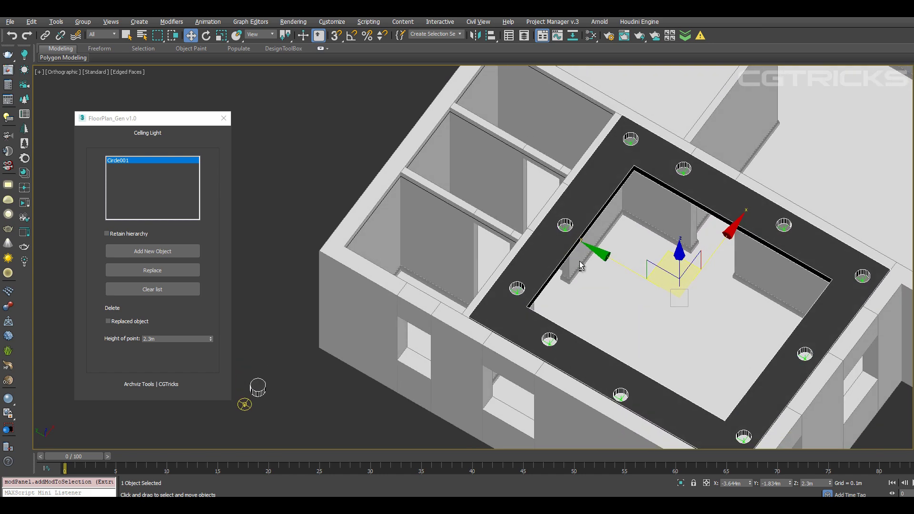
- Select all the point helpers in the ceiling openings, clear the Ceiling Light object list and select the extruded ceiling
click(518, 291)
key(ctrl+q)
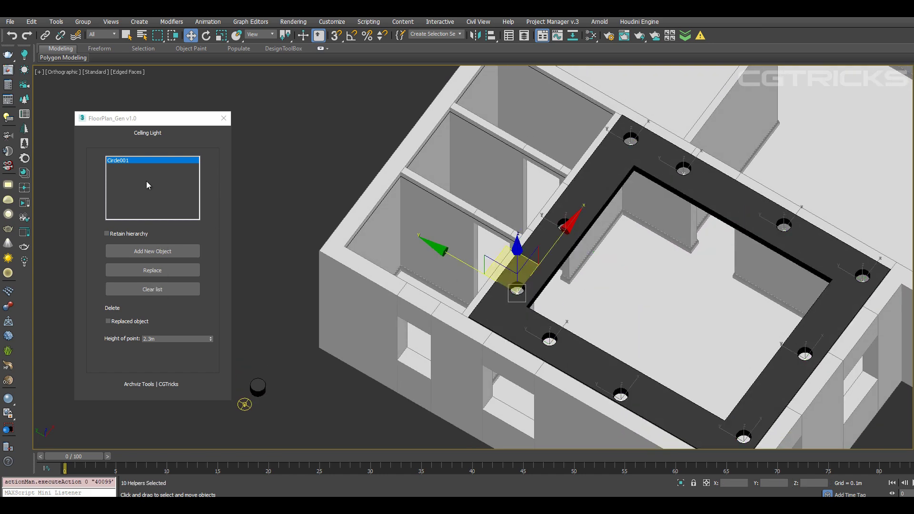
click(161, 288)
click(620, 271)
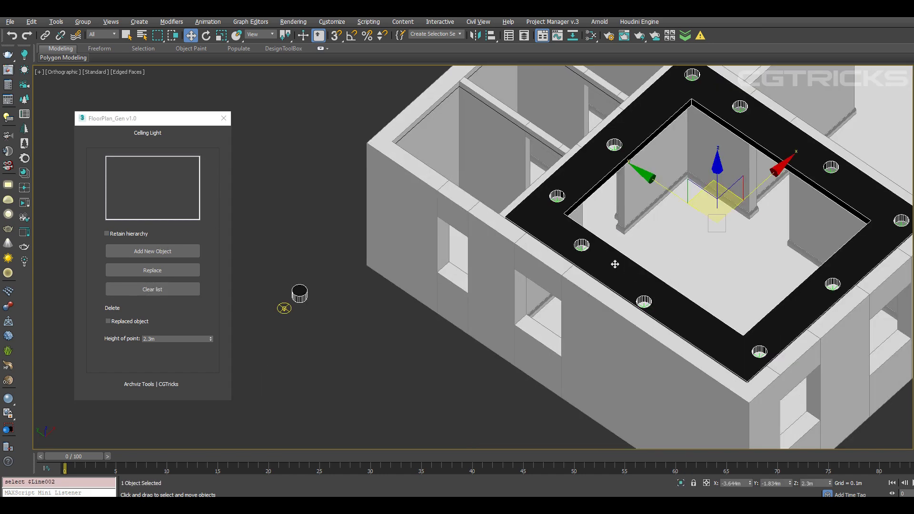
- Make the extruded ceiling see-through and add VRayLight001 to the Ceiling Light object list
alt+middle_drag(614, 263, 633, 255)
key(alt+x)
click(387, 341)
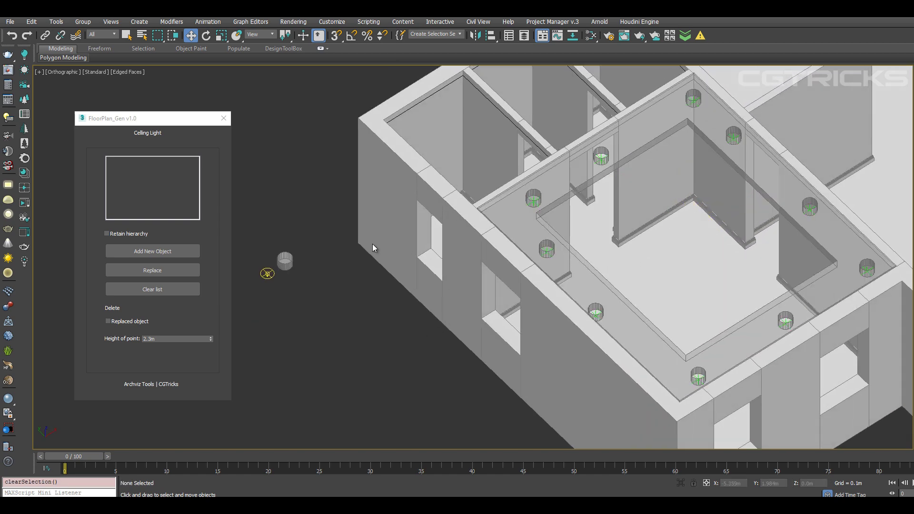
scroll(270, 285, up, 3)
click(266, 270)
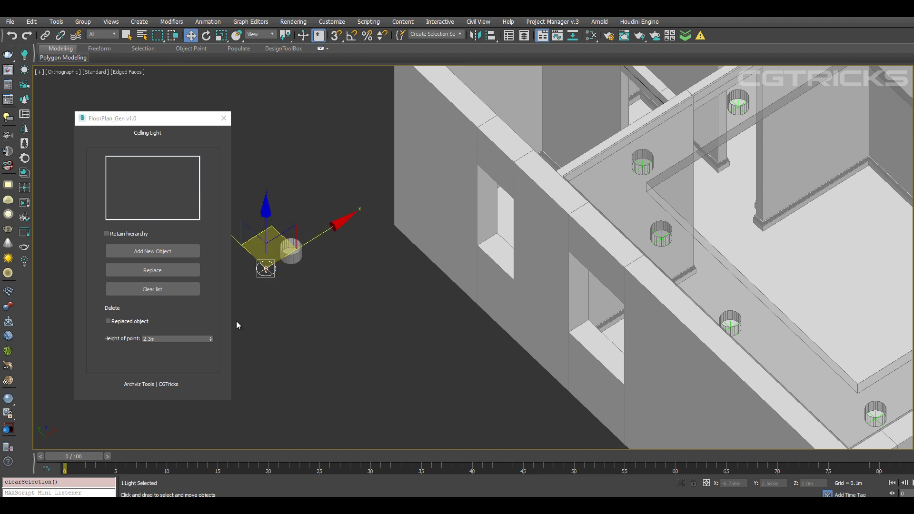
click(157, 257)
- Select all the point helpers in the ceiling openings, replace them with copies of VRayLight001 and clear the selection
click(442, 322)
scroll(595, 201, up, 5)
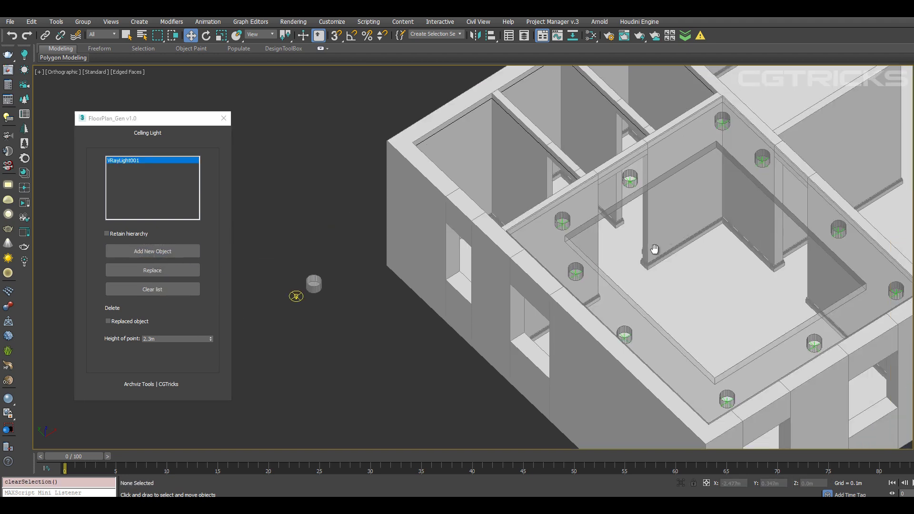
click(586, 195)
scroll(627, 274, down, 4)
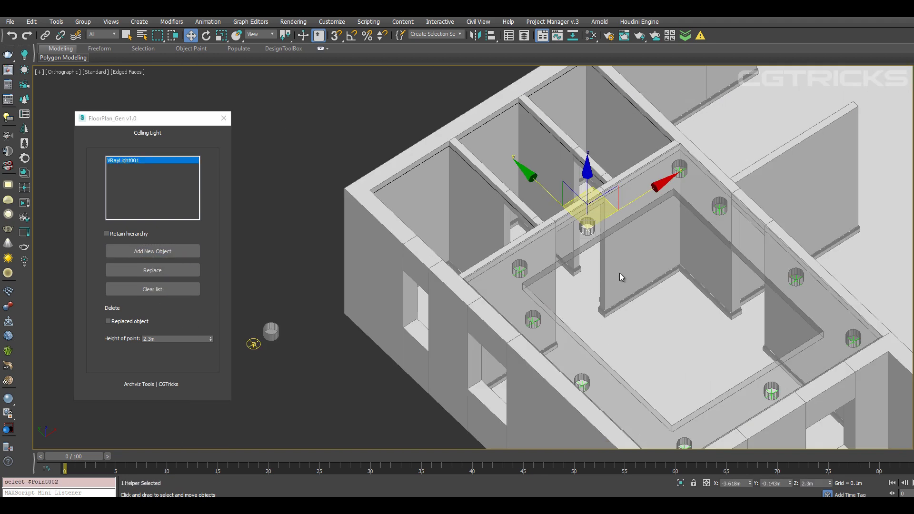
key(ctrl+q)
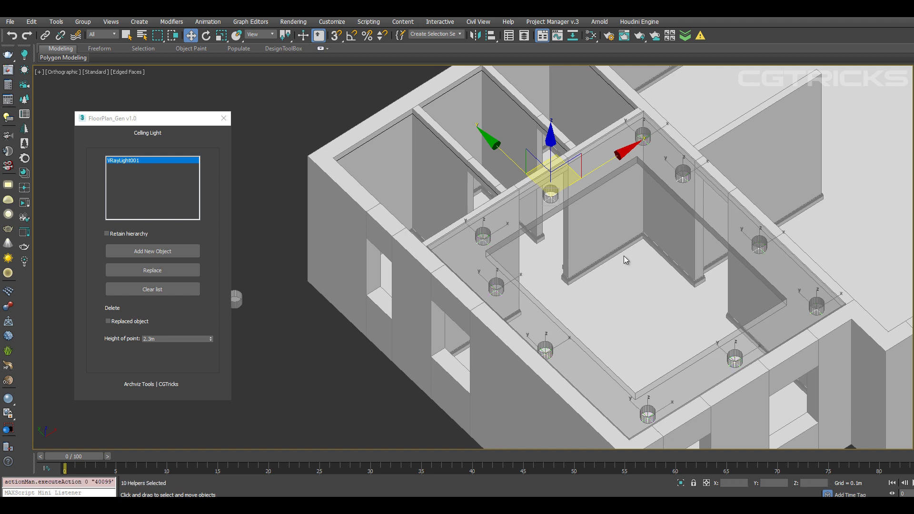
click(175, 269)
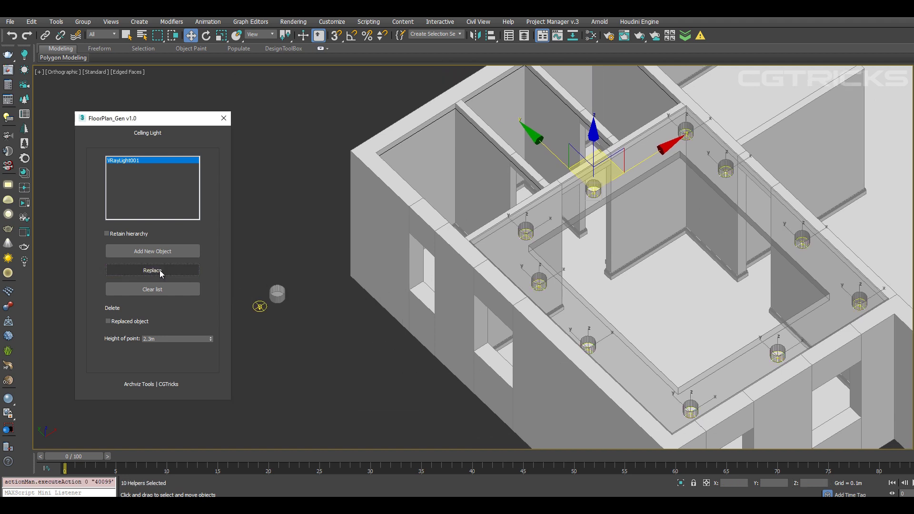
scroll(518, 223, up, 8)
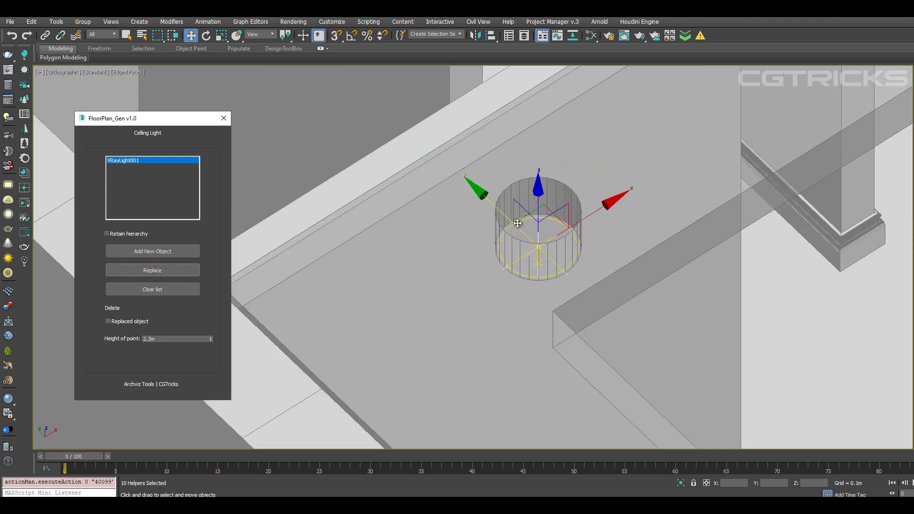
click(517, 222)
key(ctrl+d)
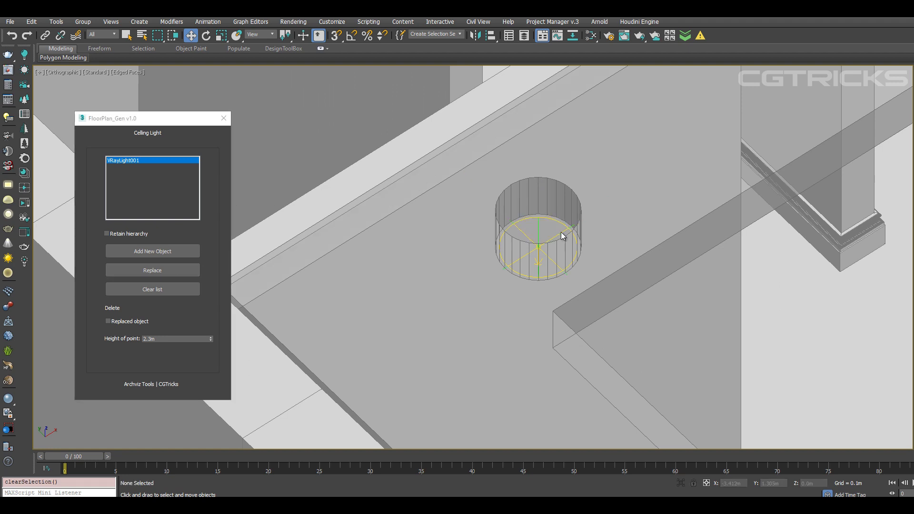
- Select one of the placed ceiling lights, try light type 3 and set the type to 0
click(553, 220)
scroll(524, 224, down, 5)
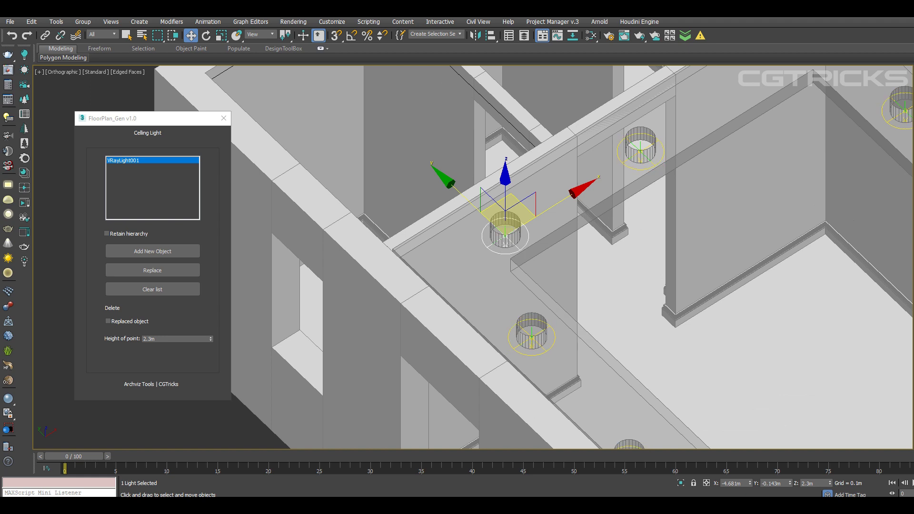
scroll(595, 250, down, 4)
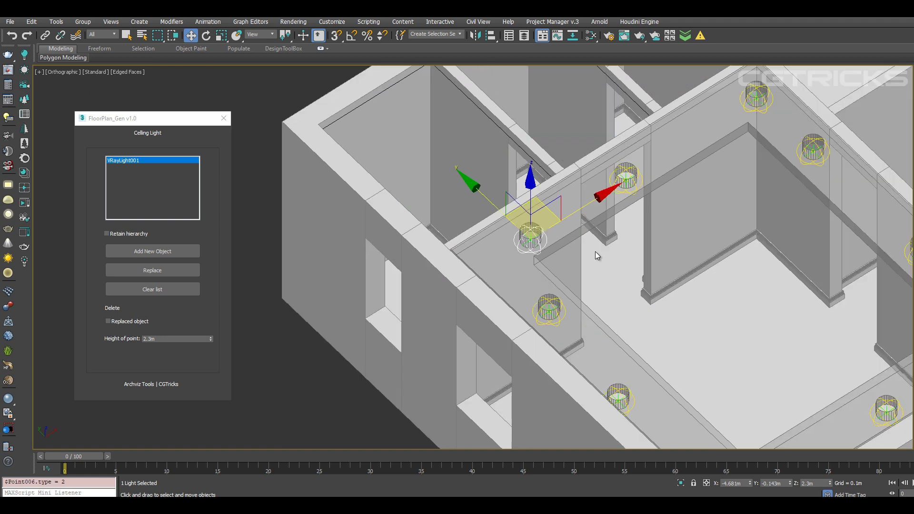
middle_drag(675, 273, 604, 255)
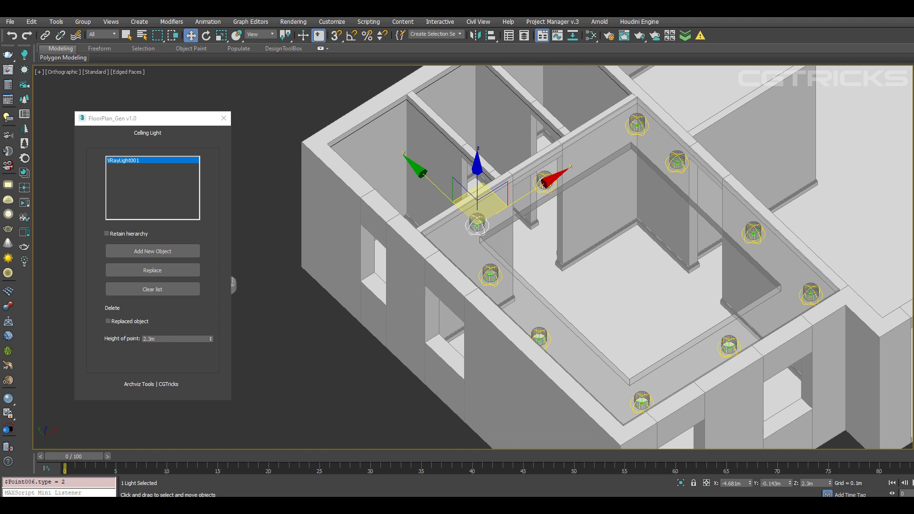
key(BackSpace)
text(3)
key(Return)
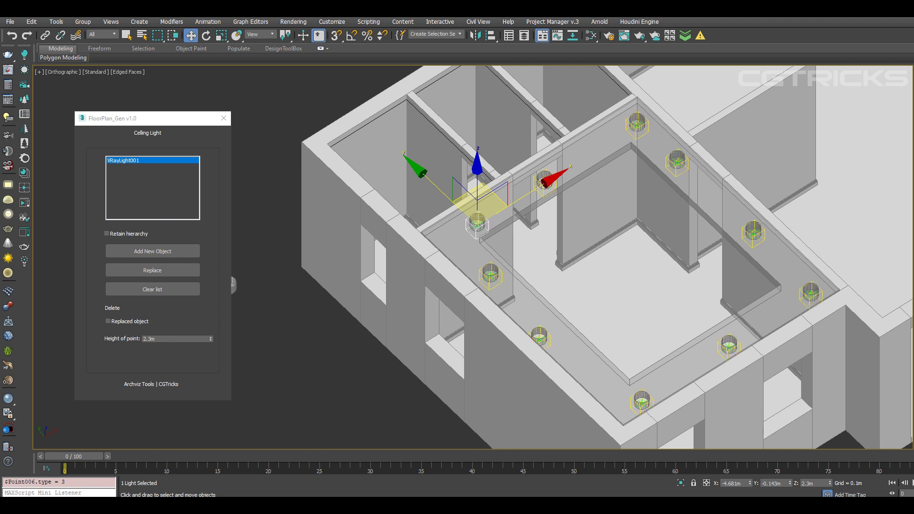
key(BackSpace)
text(0)
key(Return)
alt+middle_drag(626, 258, 592, 271)
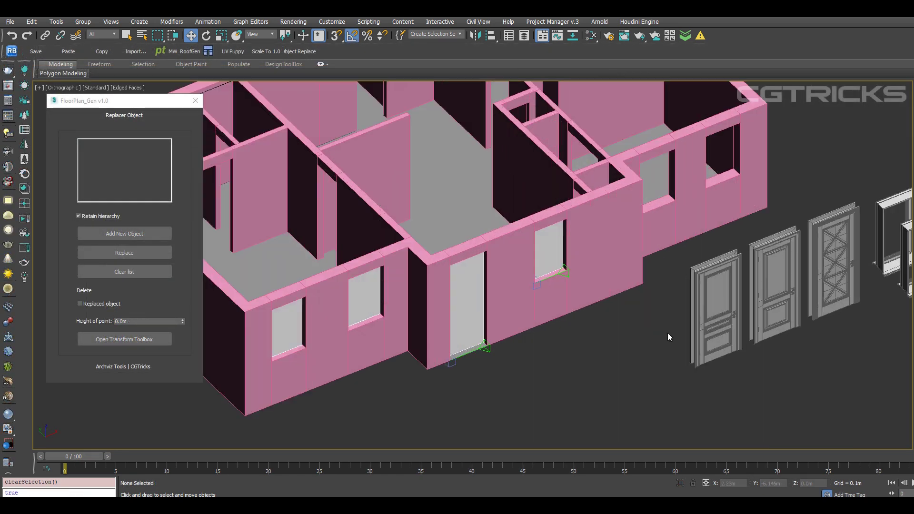
- Add Door1 to the replacer object list and replace the helper in the exterior door opening with it
click(716, 309)
click(775, 292)
click(834, 267)
scroll(689, 284, down, 2)
middle_drag(689, 284, 672, 286)
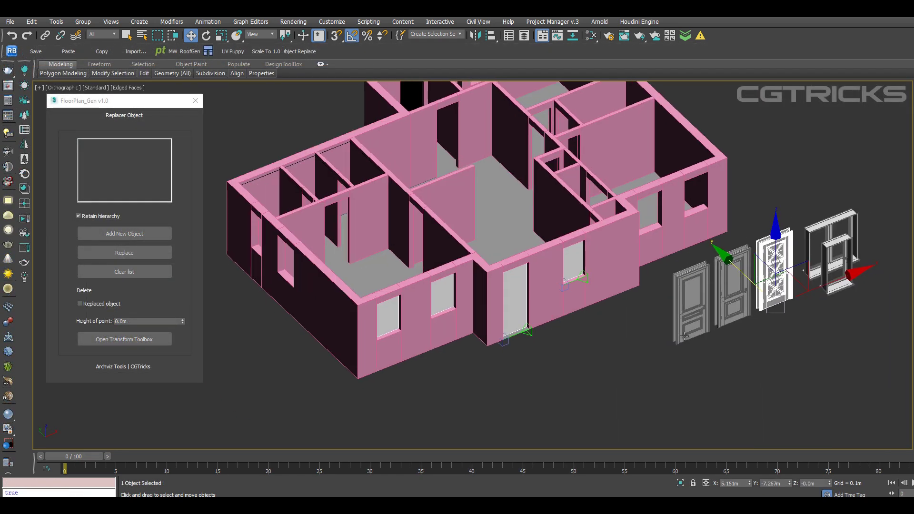
click(690, 303)
click(138, 234)
click(132, 254)
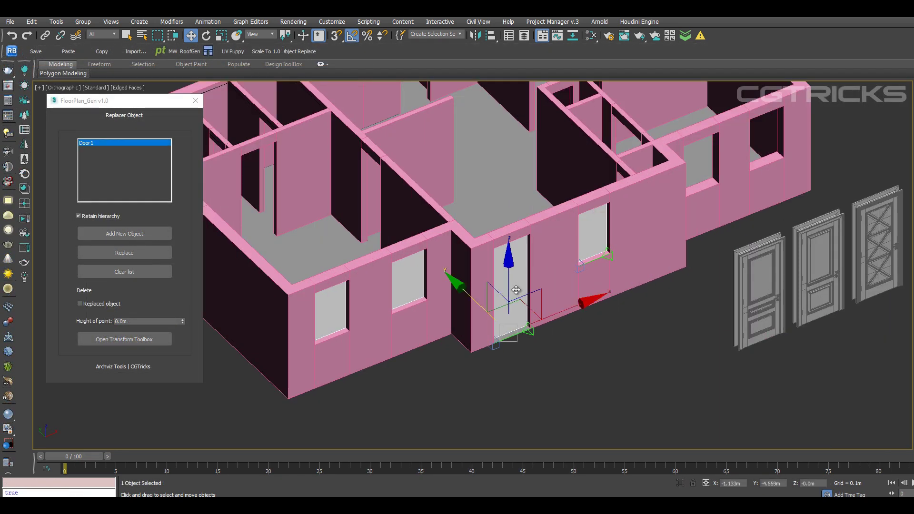
- Select the placed door, open the Transform Toolbox and set the door's Z size to 220
scroll(538, 312, up, 2)
click(516, 289)
mouse_move(515, 289)
alt+middle_down()
mouse_move(410, 313)
mouse_move(519, 295)
mouse_move(511, 283)
mouse_move(531, 202)
mouse_move(528, 209)
alt+middle_up()
key(F3)
key(F3)
alt+middle_drag(517, 251, 525, 261)
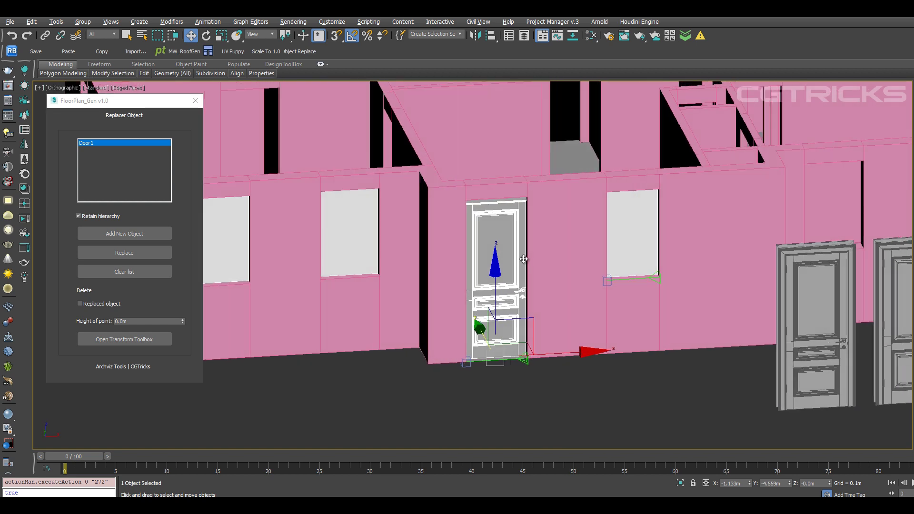
click(150, 340)
click(150, 339)
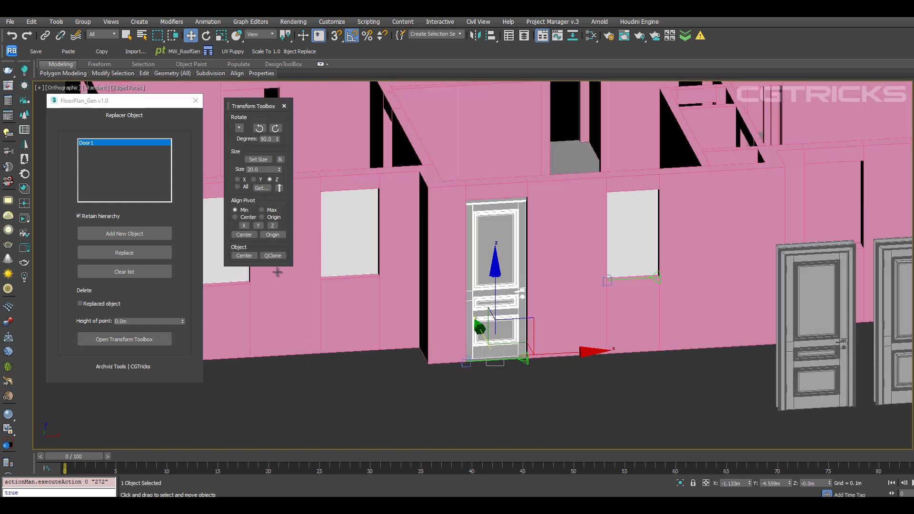
drag(261, 169, 232, 169)
text(220)
click(258, 161)
- Get the door opening's width from its tape helper, set the door's X size to 80.5 and hide the edged faces
alt+middle_drag(537, 305, 535, 352)
click(534, 366)
scroll(533, 366, up, 2)
click(524, 344)
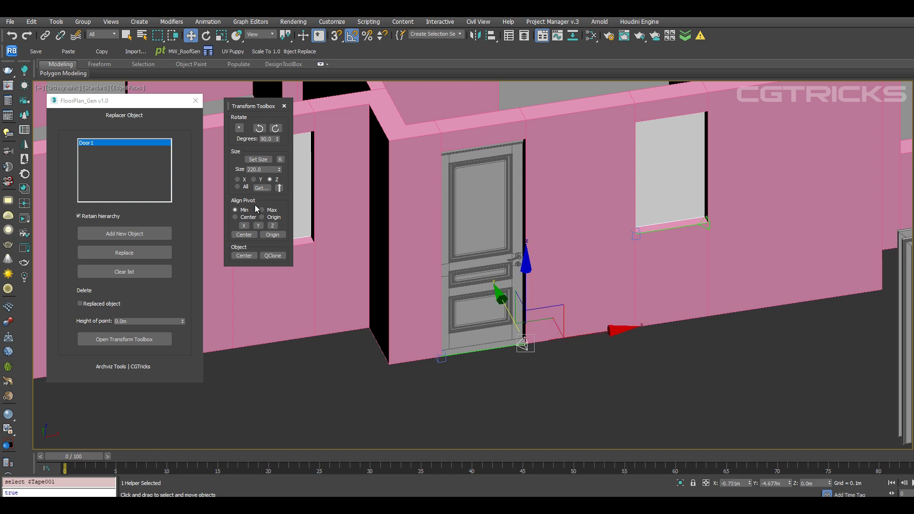
click(237, 179)
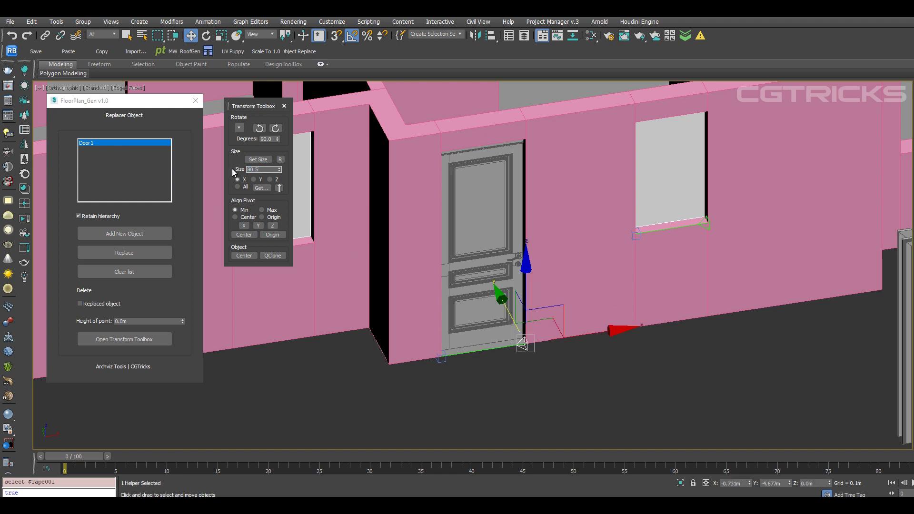
click(482, 418)
click(481, 310)
click(258, 161)
alt+middle_drag(548, 272, 575, 269)
key(F4)
key(ctrl+d)
scroll(589, 271, up, 2)
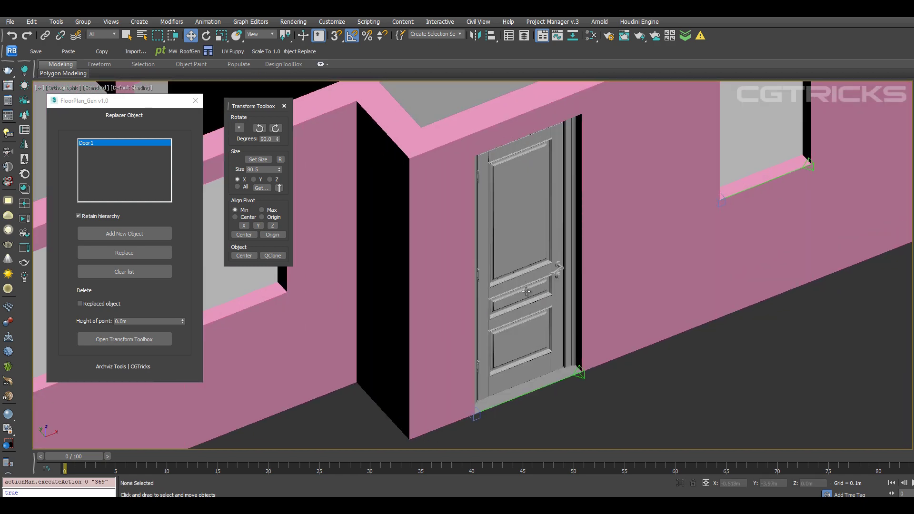
- Clear the replacer list, add Window02 and replace the helper in the window opening beside the door with it
alt+middle_drag(526, 291, 500, 282)
scroll(500, 281, down, 4)
middle_drag(619, 286, 556, 301)
click(145, 271)
click(843, 371)
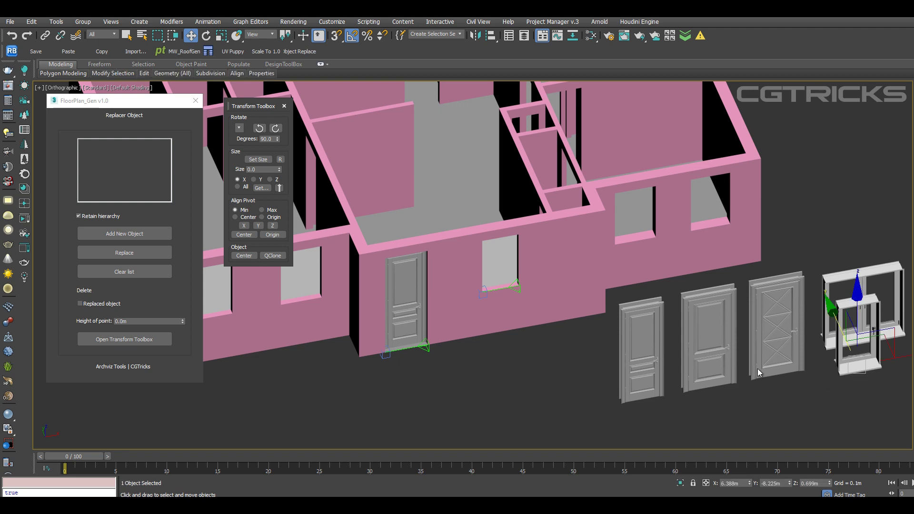
click(114, 234)
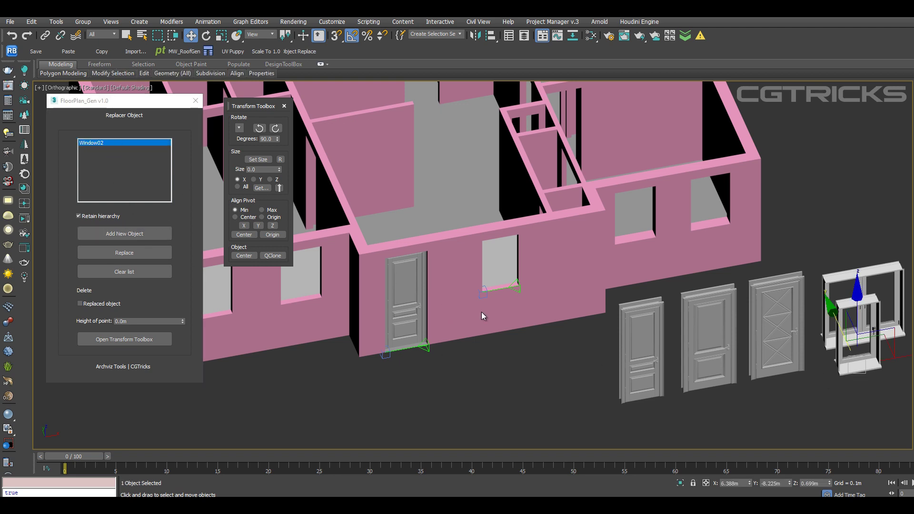
click(485, 288)
click(121, 252)
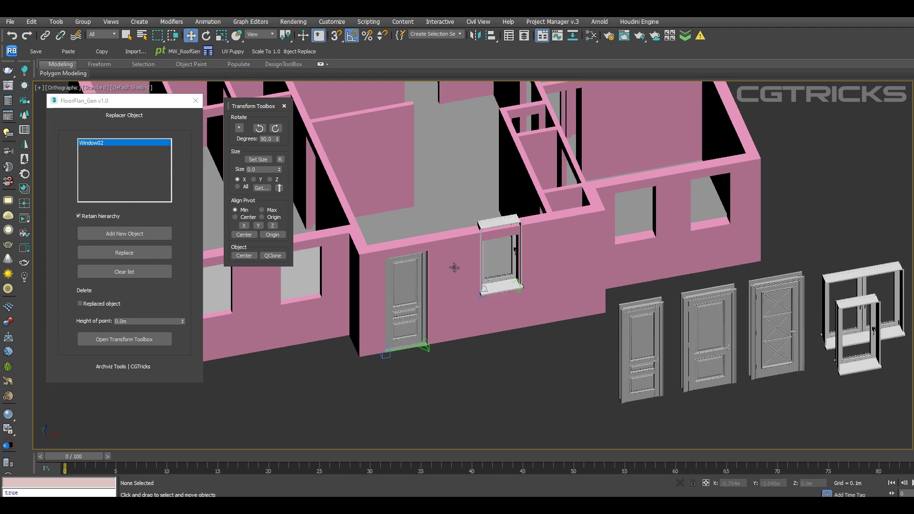
- Select the placed window and set its Z size to 120
scroll(510, 308, up, 5)
scroll(496, 273, up, 3)
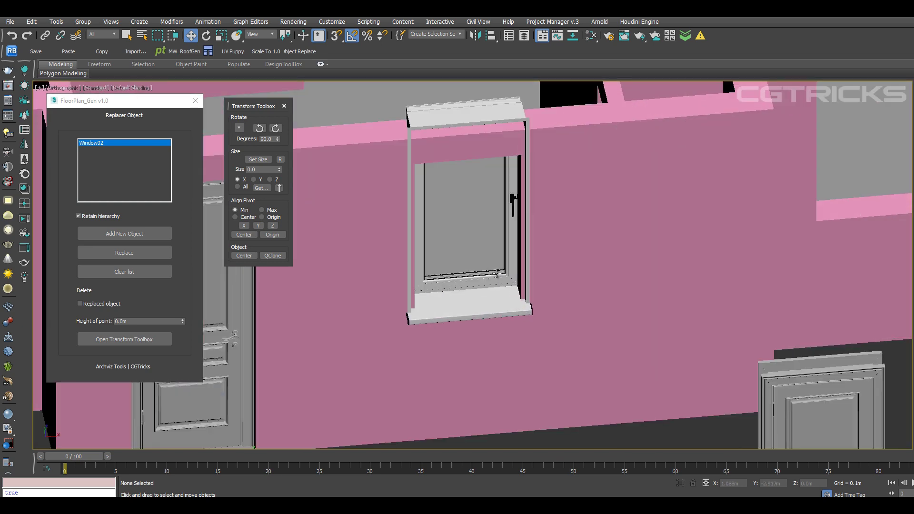
click(487, 297)
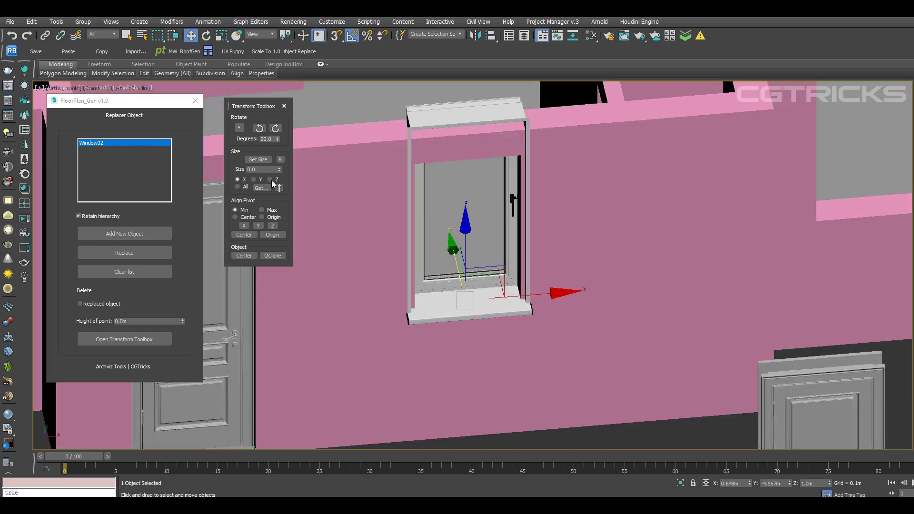
click(255, 162)
alt+middle_drag(444, 226, 475, 222)
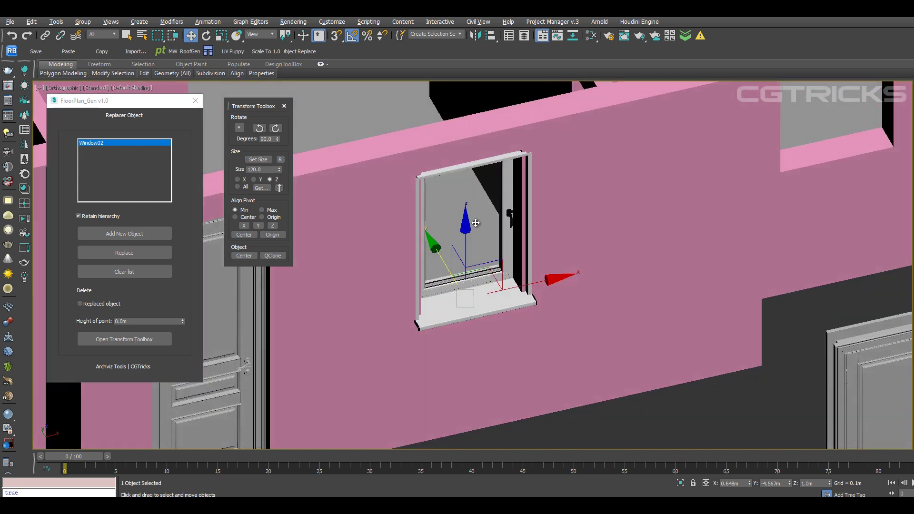
- Get the window opening's width from its tape helper and set the window's X size to 68.9
scroll(507, 224, up, 2)
key(F3)
click(524, 336)
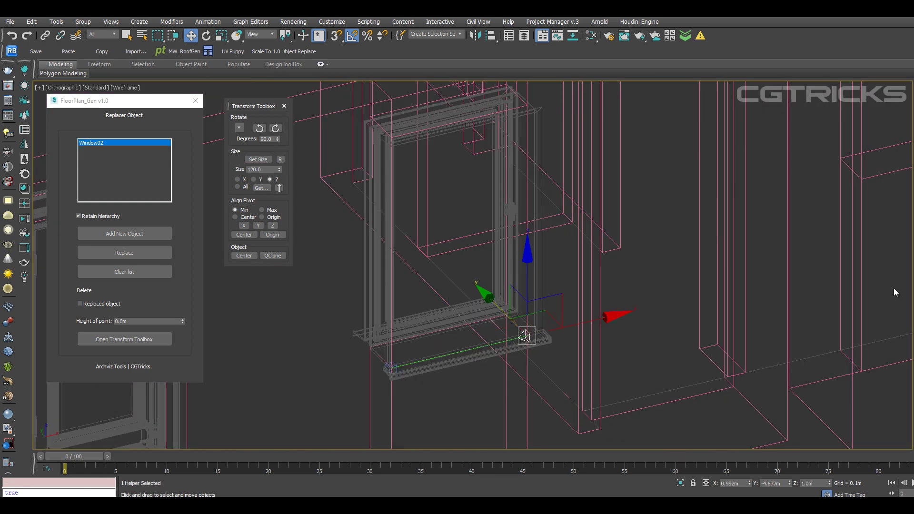
key(F3)
click(500, 207)
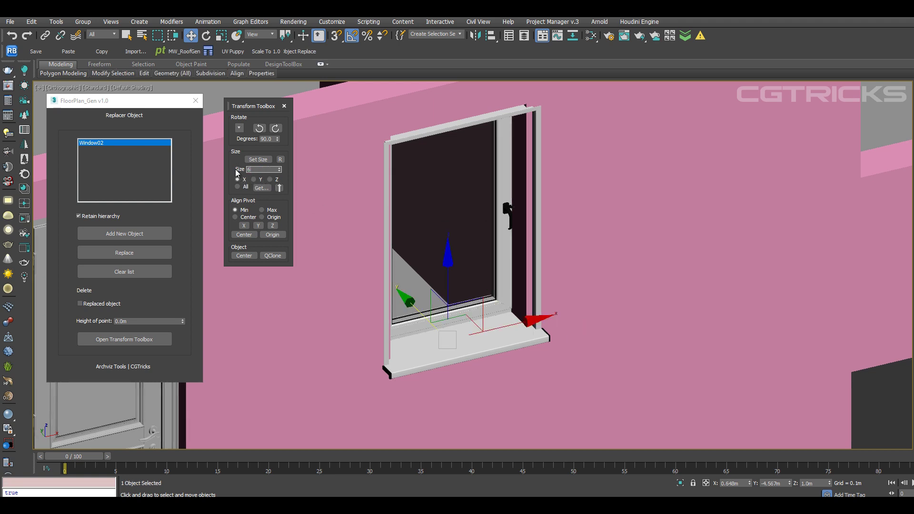
click(255, 160)
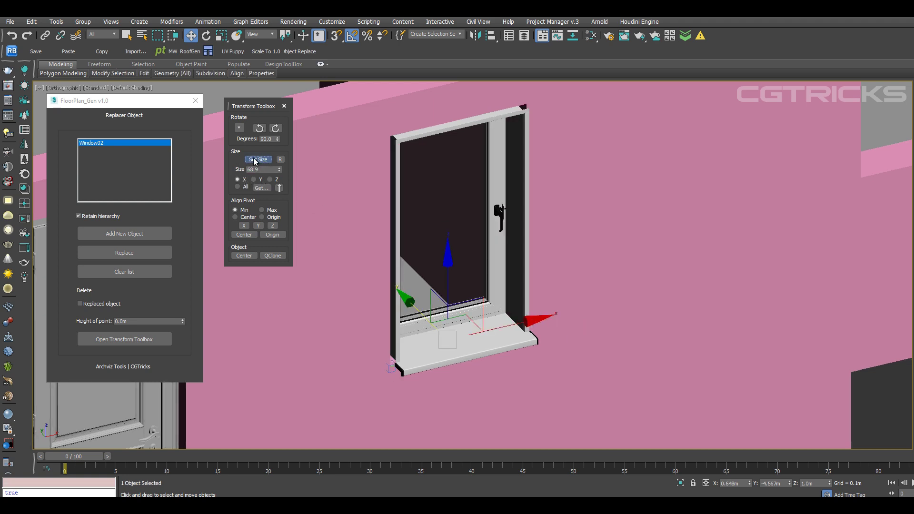
- Show edged faces, shift the window along Y to -4.525 m within the wall opening and deselect it
mouse_move(484, 274)
alt+middle_down()
mouse_move(466, 257)
mouse_move(496, 267)
mouse_move(474, 253)
mouse_move(491, 282)
mouse_move(469, 291)
alt+middle_up()
key(F4)
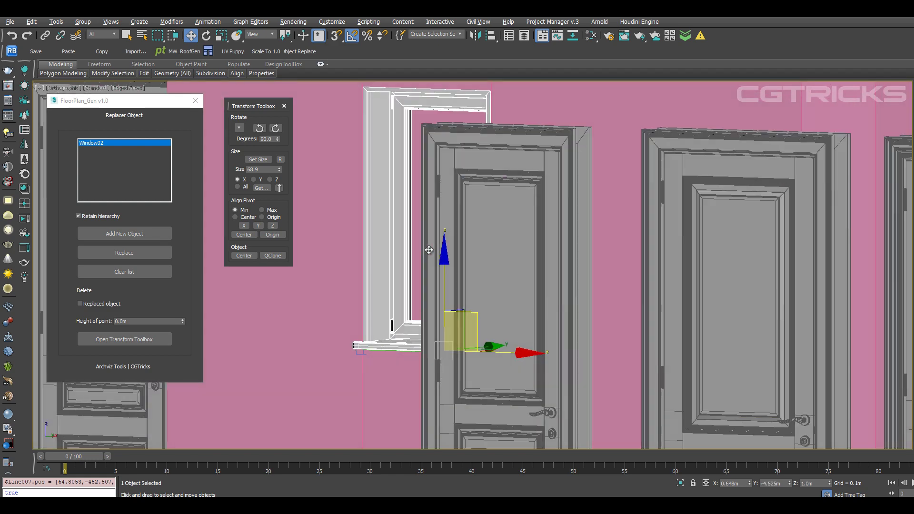
scroll(429, 250, down, 3)
alt+middle_drag(429, 250, 479, 281)
middle_drag(568, 408, 570, 308)
click(597, 404)
scroll(528, 318, down, 2)
alt+middle_drag(570, 307, 541, 227)
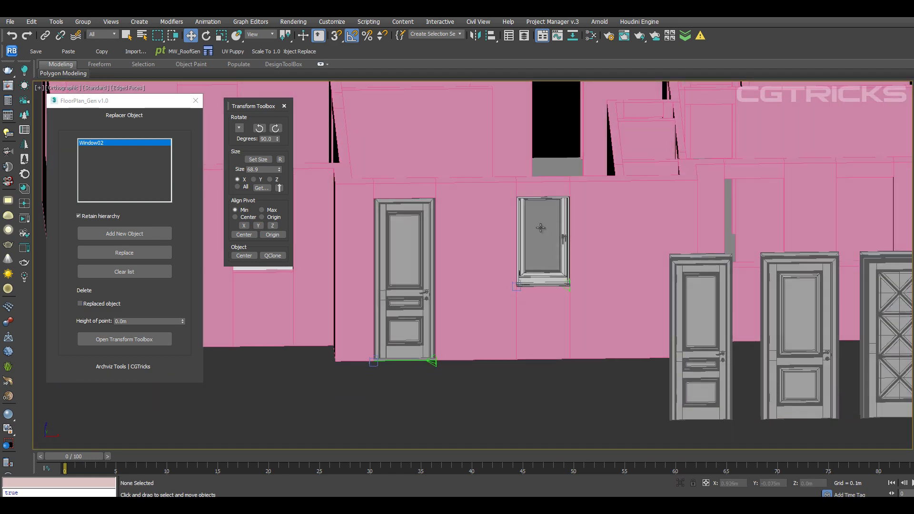
middle_drag(541, 272, 657, 352)
scroll(502, 300, down, 3)
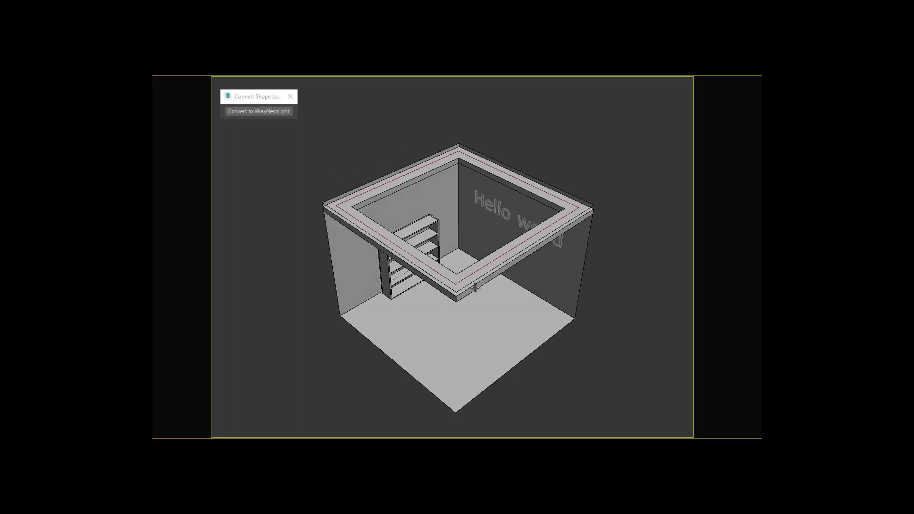
- Convert the rectangular line in the ceiling cove to a VRayMeshLight and switch to the camera view
alt+middle_drag(475, 288, 476, 277)
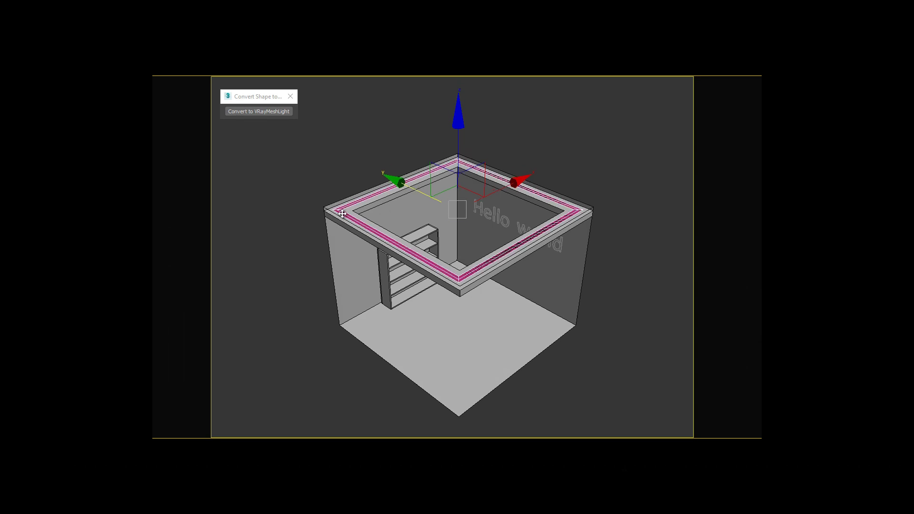
scroll(331, 212, up, 3)
click(271, 112)
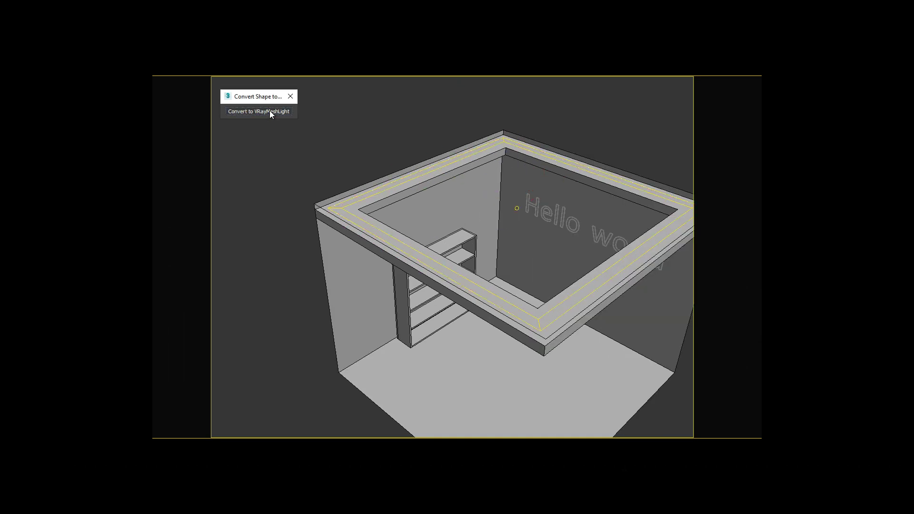
alt+middle_drag(521, 229, 484, 231)
key(c)
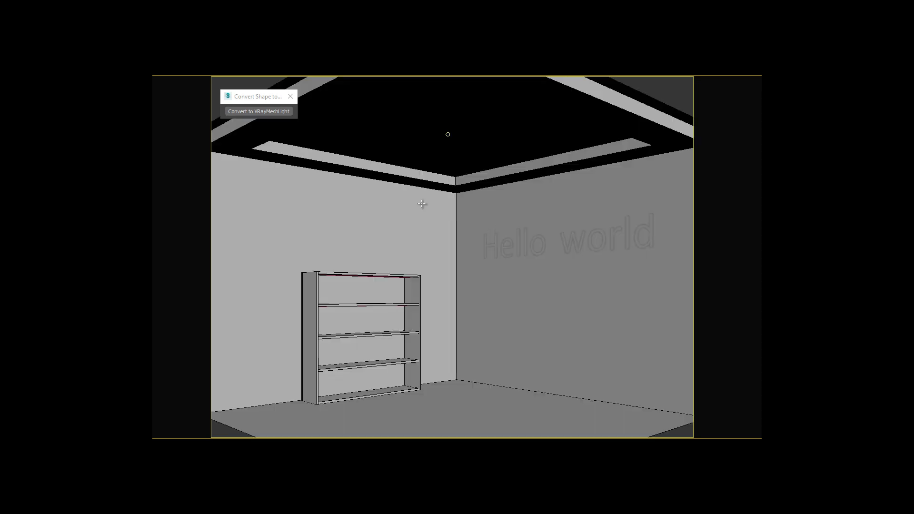
- Open the V-Ray frame buffer and start an interactive render of the camera view
right_click(386, 174)
click(371, 160)
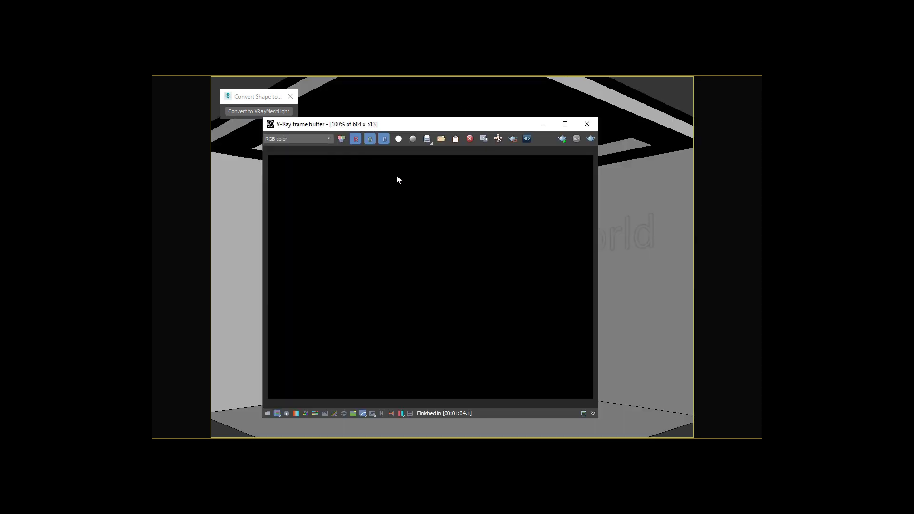
click(562, 139)
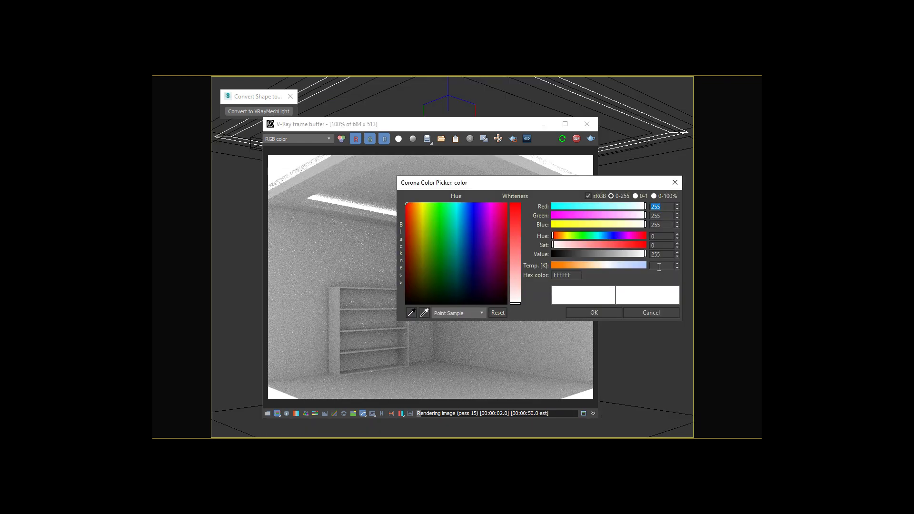
- Set the ceiling cove light's colour temperature to 4500 K, then stop the interactive render and close the frame buffer
click(659, 268)
text(4500)
click(618, 310)
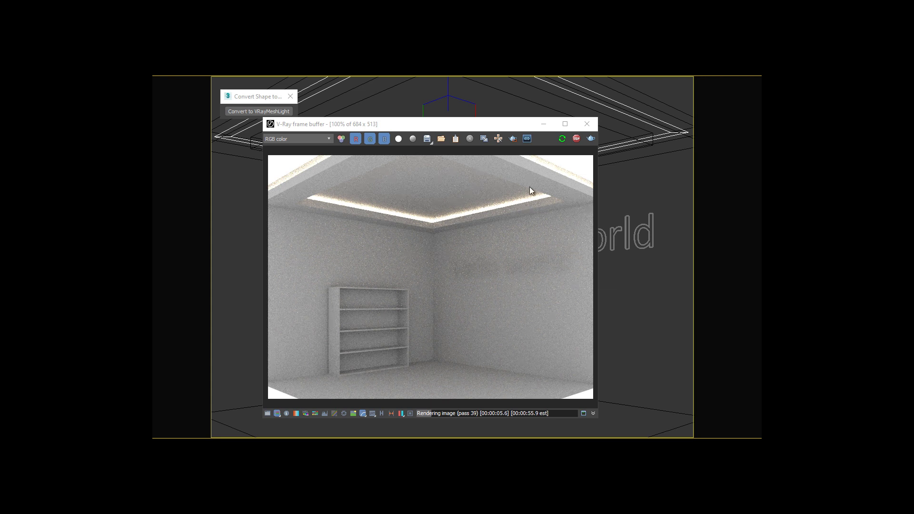
click(576, 140)
click(587, 124)
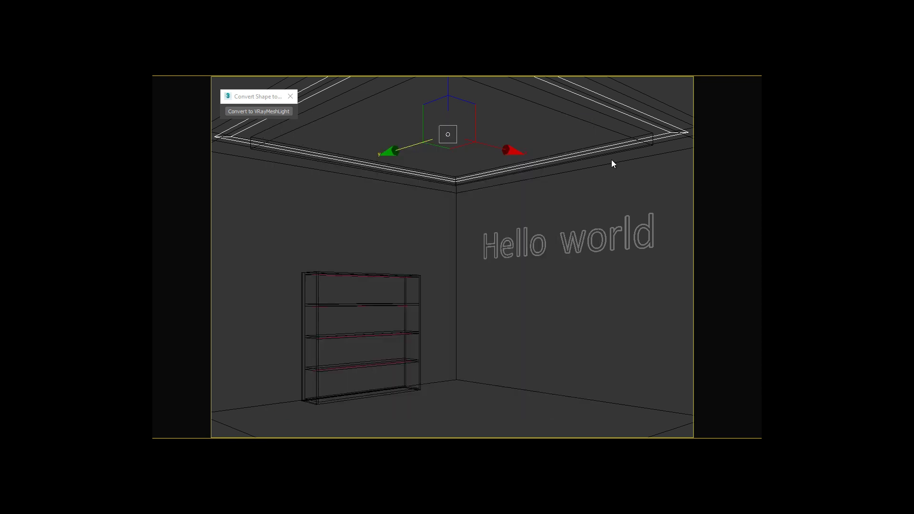
- Deselect the cove light and convert the "Hello world" text shape on the wall to a VRayMeshLight
click(626, 187)
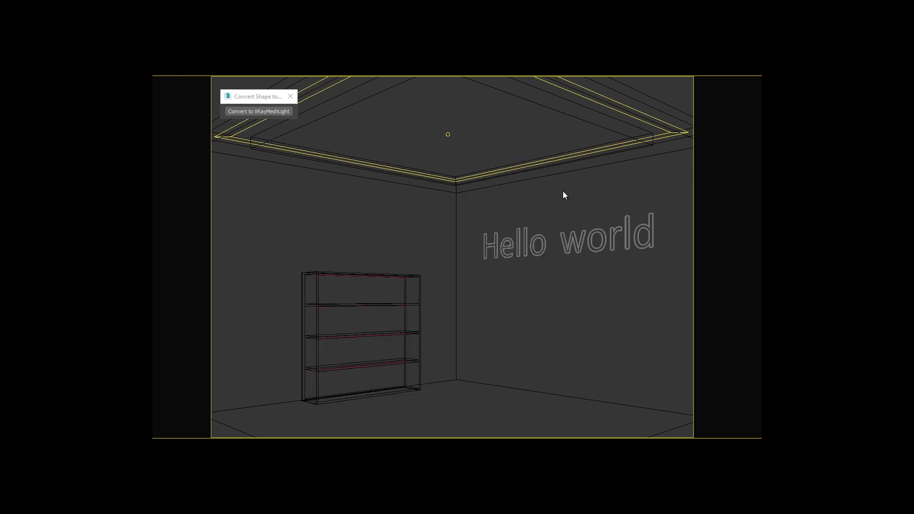
click(545, 242)
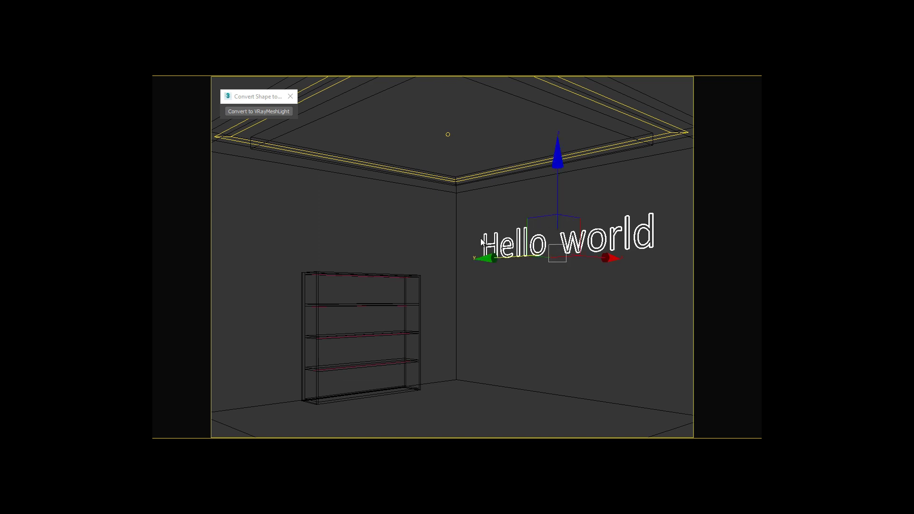
click(270, 112)
- Set the "Hello world" mesh light's colour temperature to 4500 K and deselect it
click(550, 254)
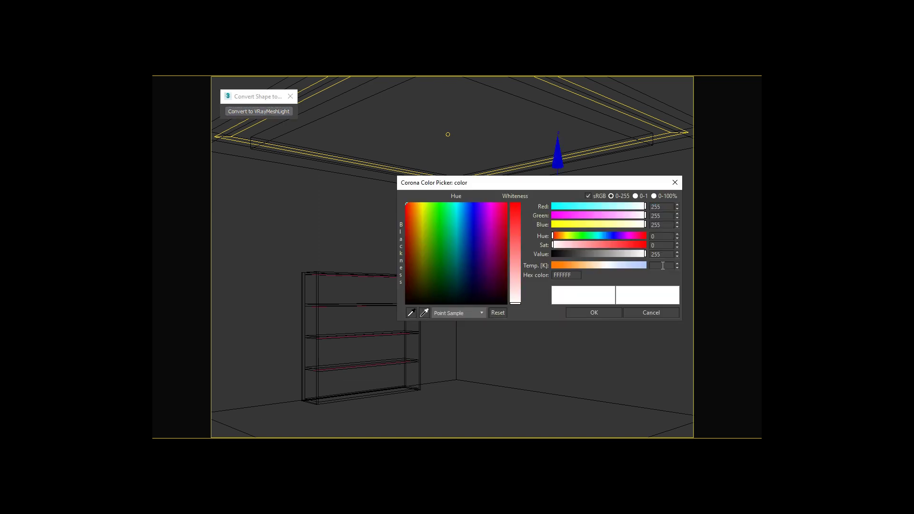
click(663, 266)
text(4500)
key(Return)
click(599, 313)
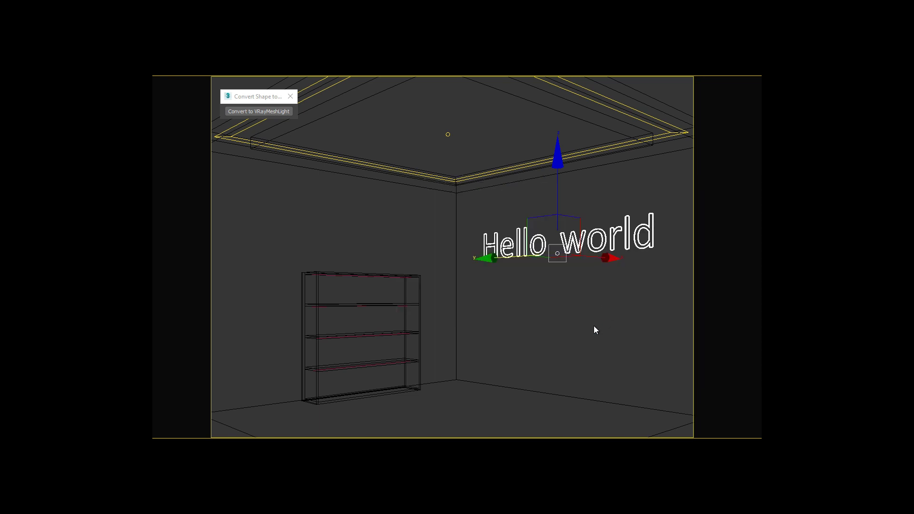
click(594, 330)
- Reopen the V-Ray frame buffer and restart the interactive render to preview the lit wall text
right_click(276, 193)
click(270, 180)
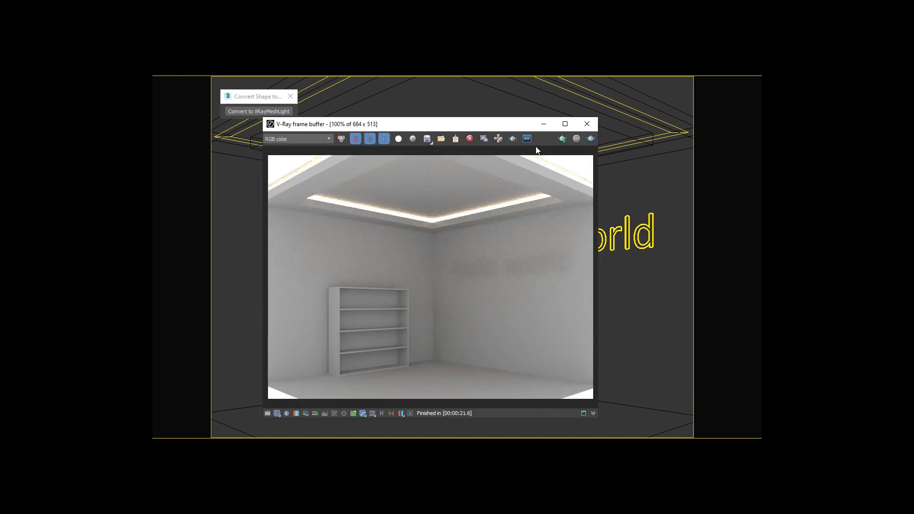
click(562, 139)
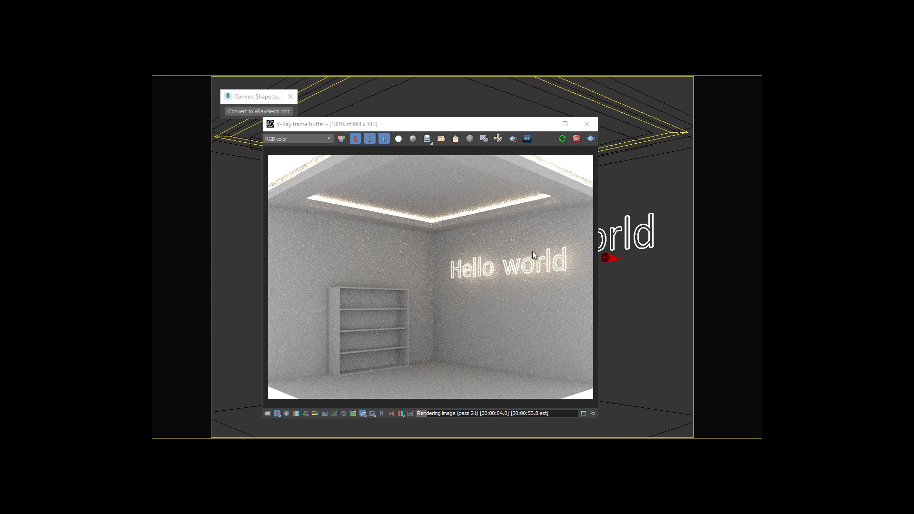
- Move the frame buffer clear of the bookshelf and convert the shelf lines to a VRayMeshLight
drag(417, 128, 565, 93)
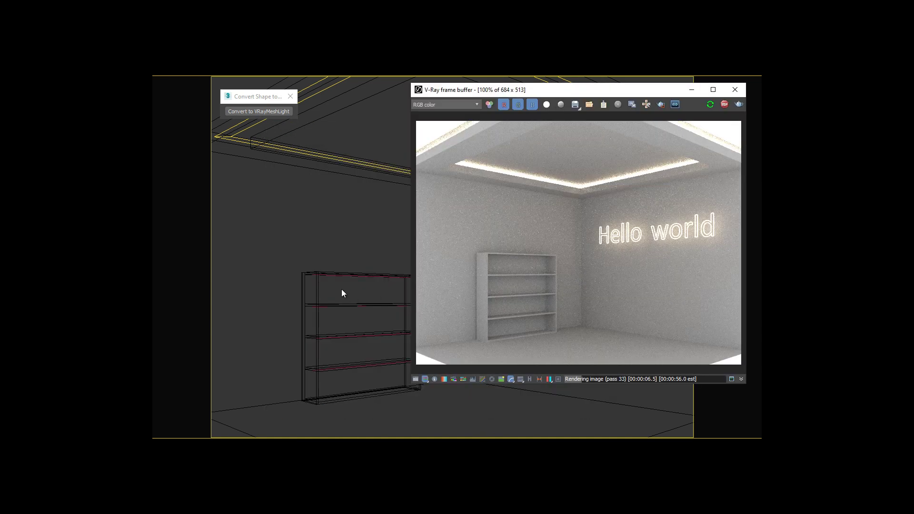
click(340, 277)
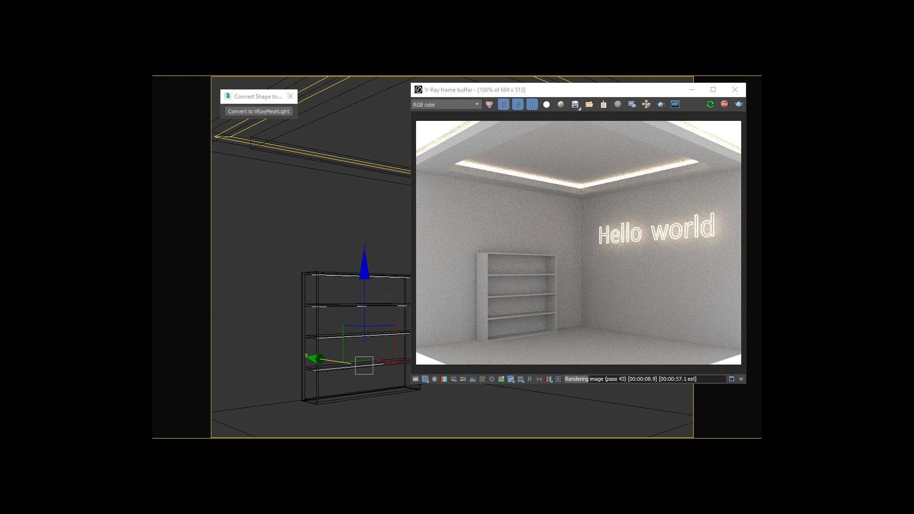
click(259, 111)
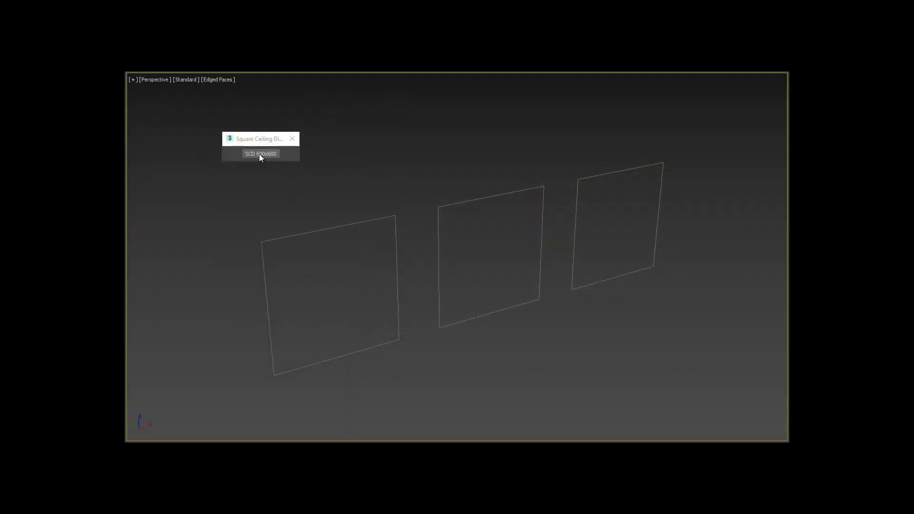
- Generate SCD 600x600 square ceiling diffusers at the first two square outlines and restart the tool for another
click(260, 154)
click(314, 232)
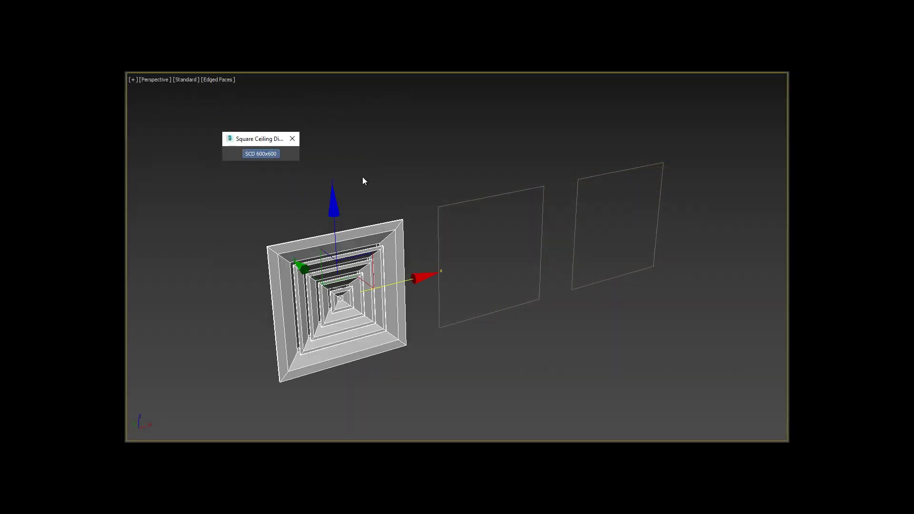
click(473, 201)
click(273, 157)
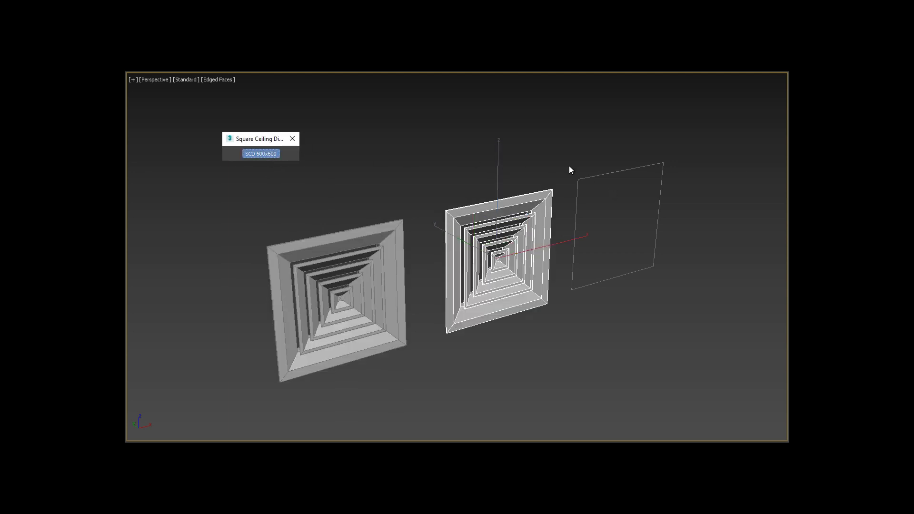